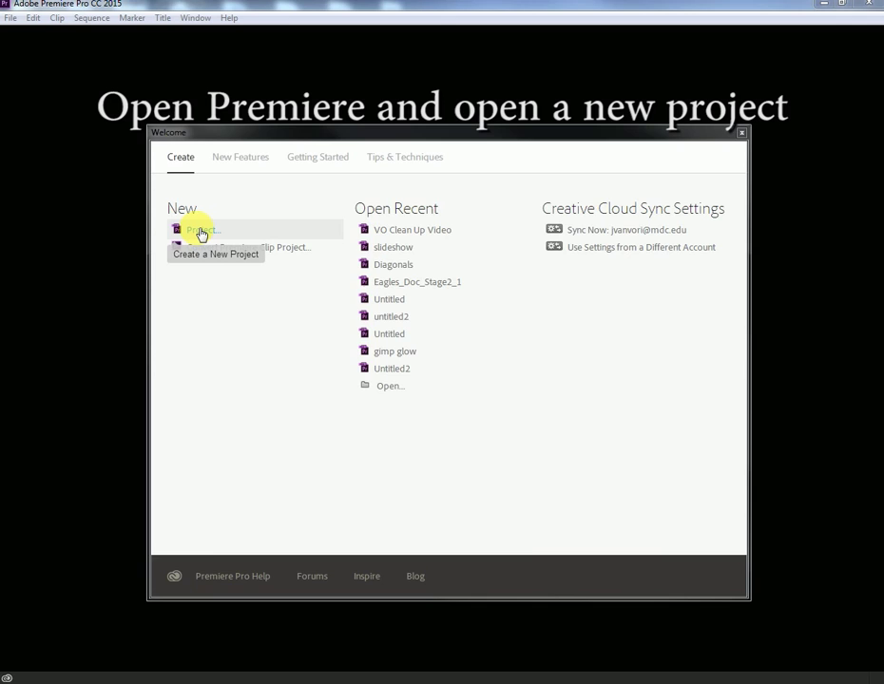
Choose New Project on the Welcome screen to bring up the New Project dialog
left_click(198, 231)
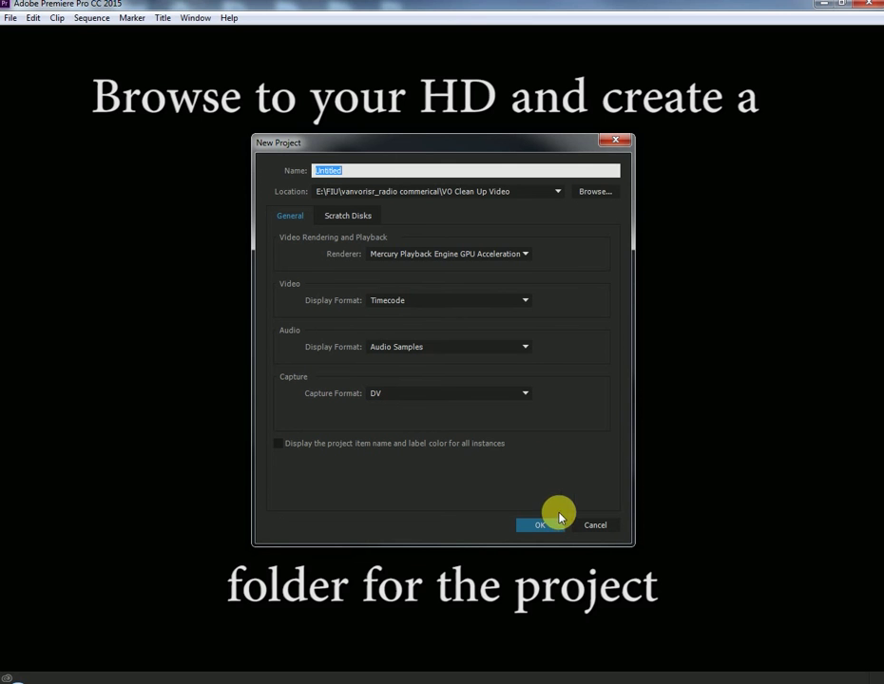
Create a 'News Report' folder in Documents and set it as the project location
left_click(596, 196)
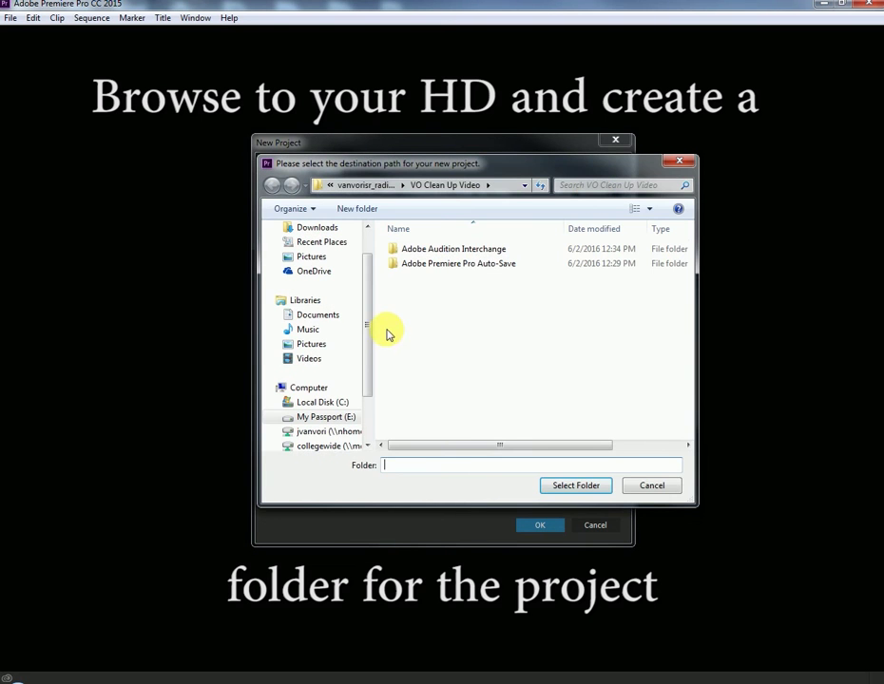
scroll(357, 335, "up", 1)
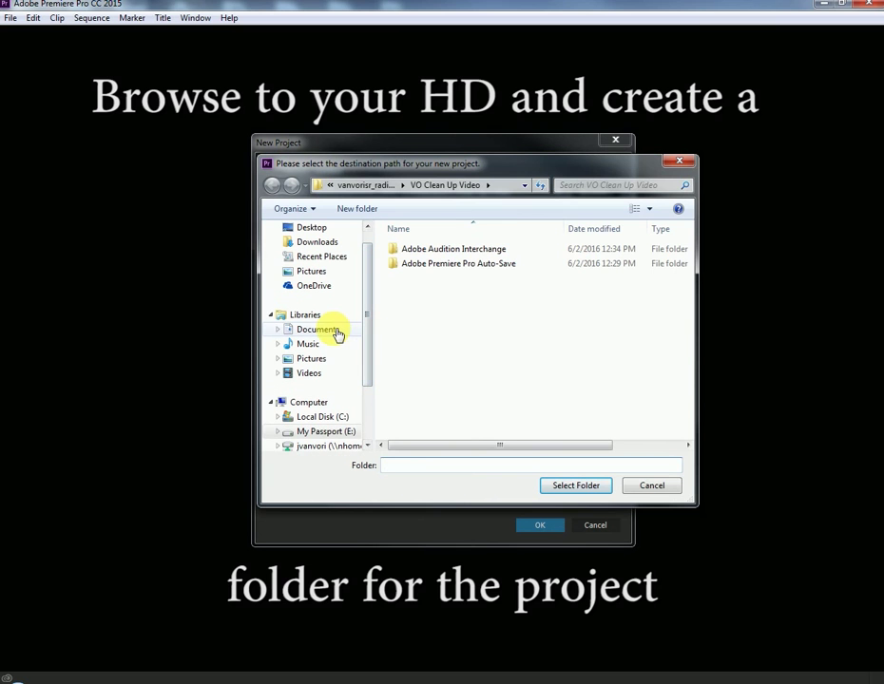
left_click(319, 330)
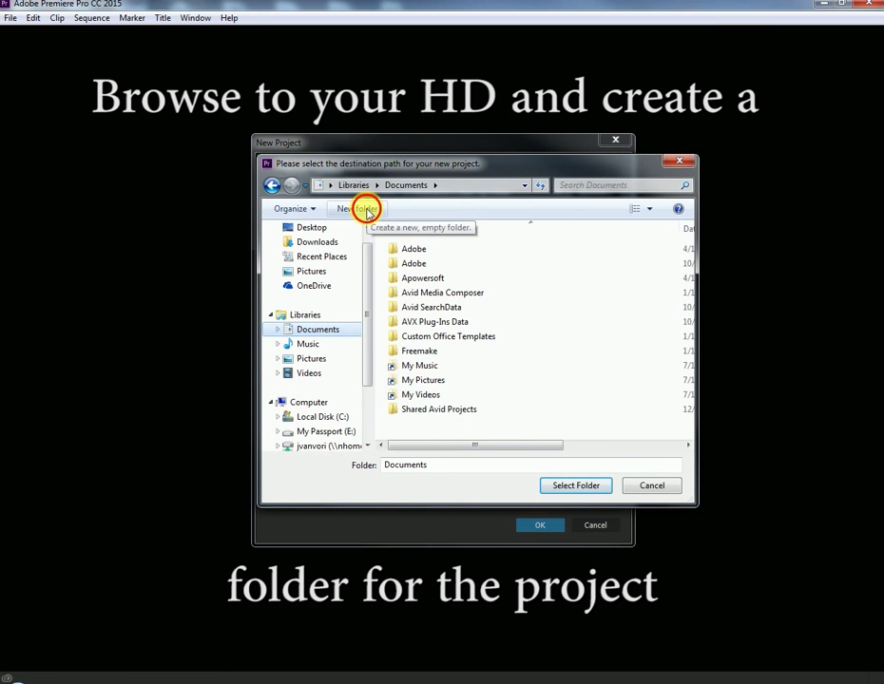
left_click(368, 210)
type("News Report")
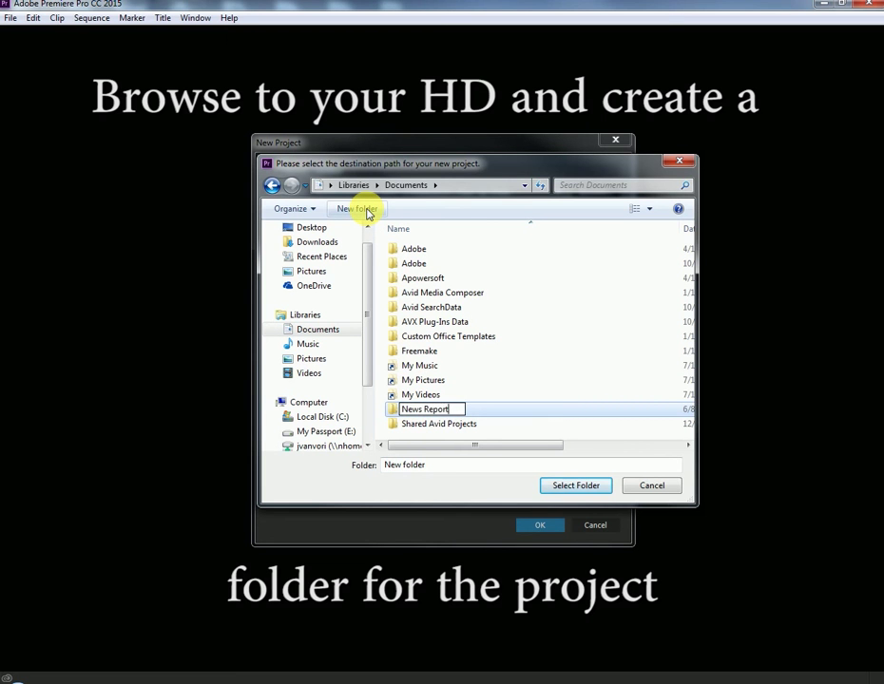
key("Return")
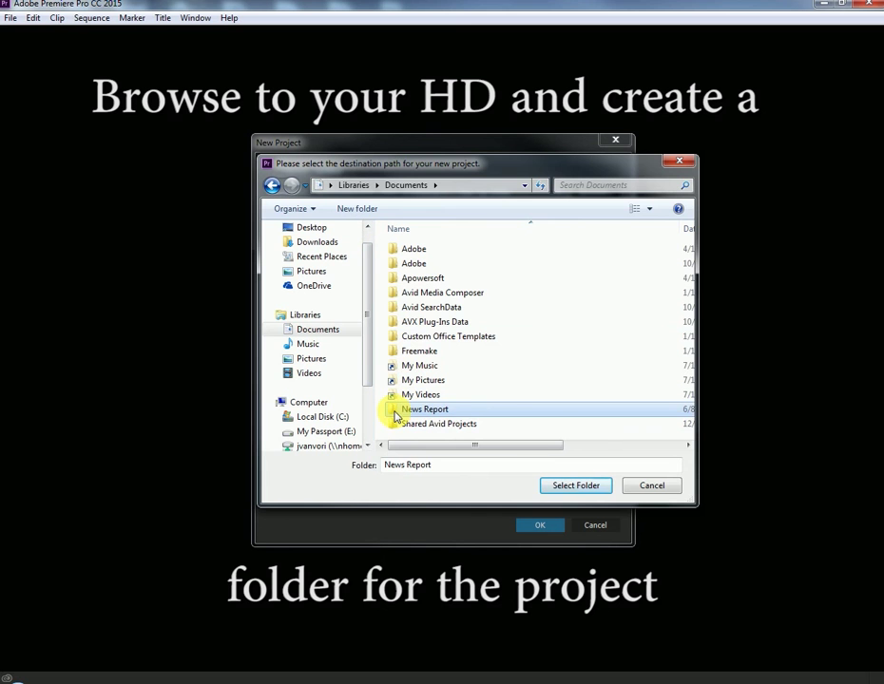
double_click(418, 410)
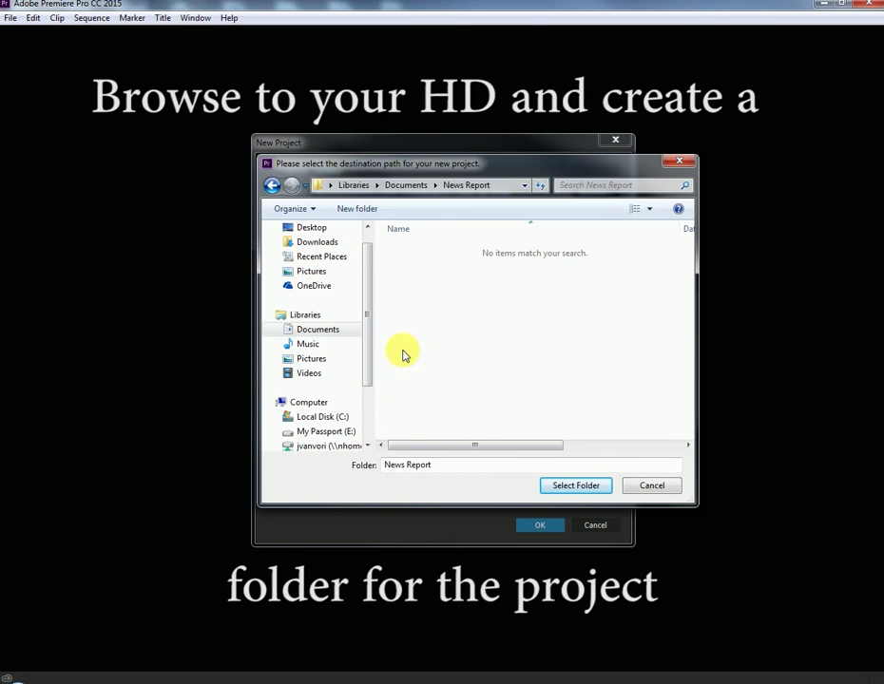
left_click(585, 487)
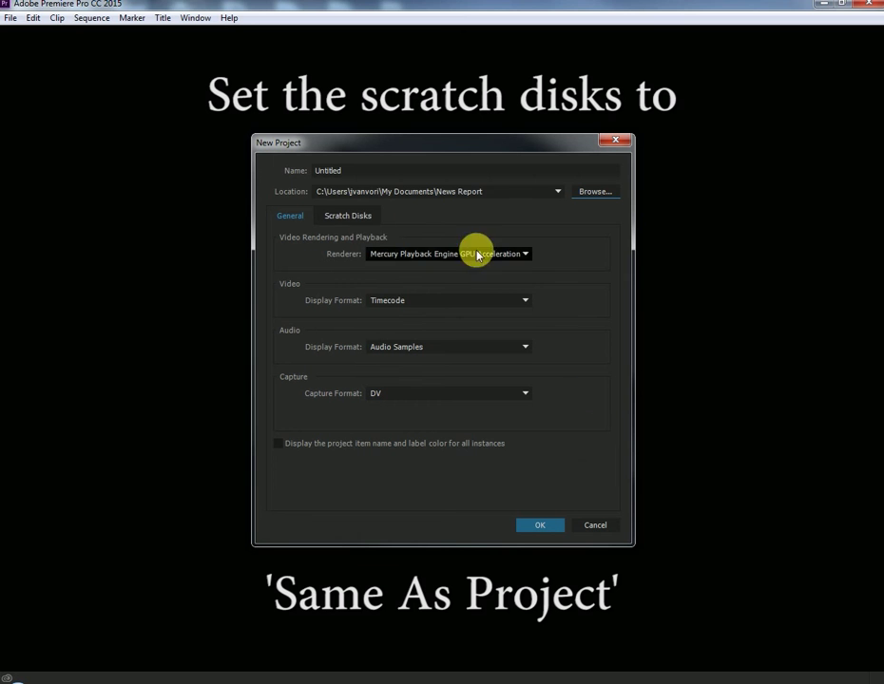
Keep scratch disks at Same as Project, name the project 'News Report' and create it
left_click(346, 216)
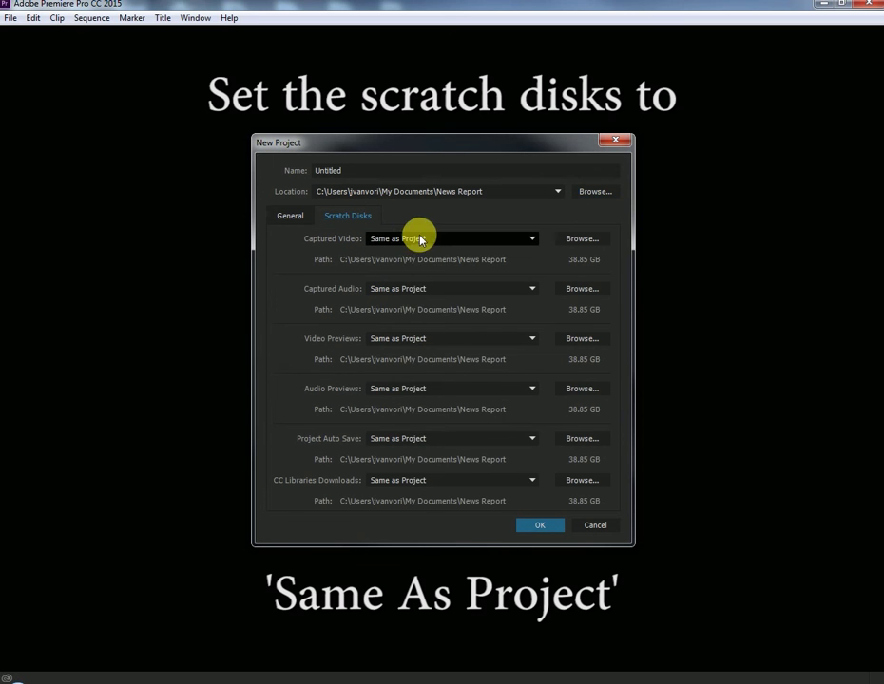
left_click(532, 239)
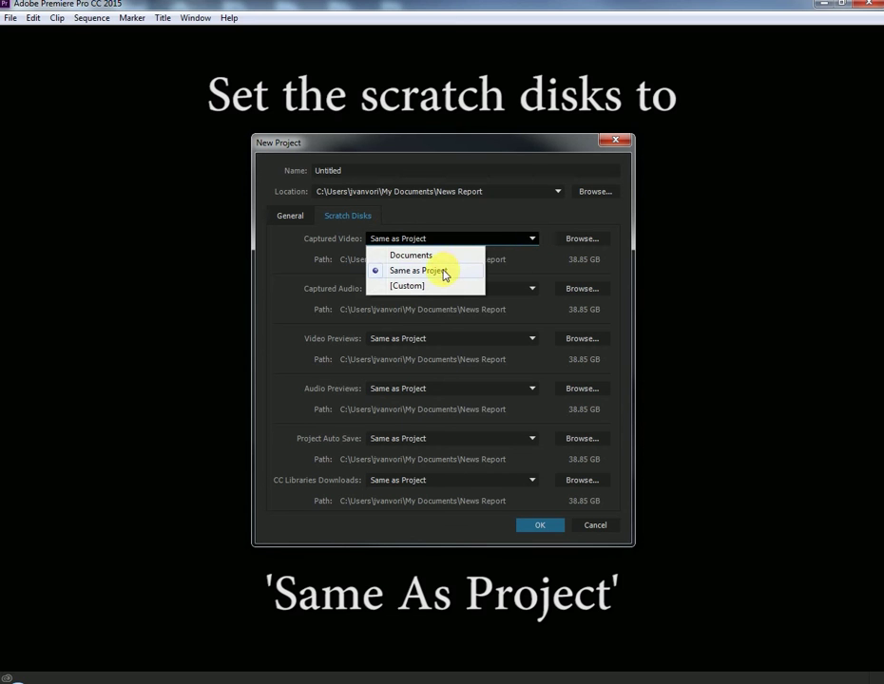
left_click(444, 275)
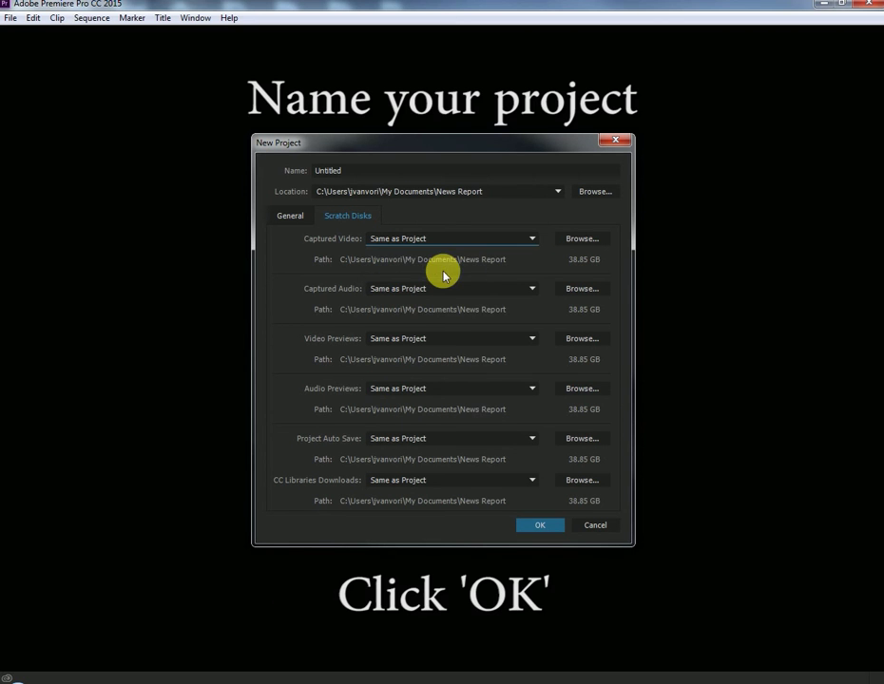
left_click_drag(356, 178, 310, 179)
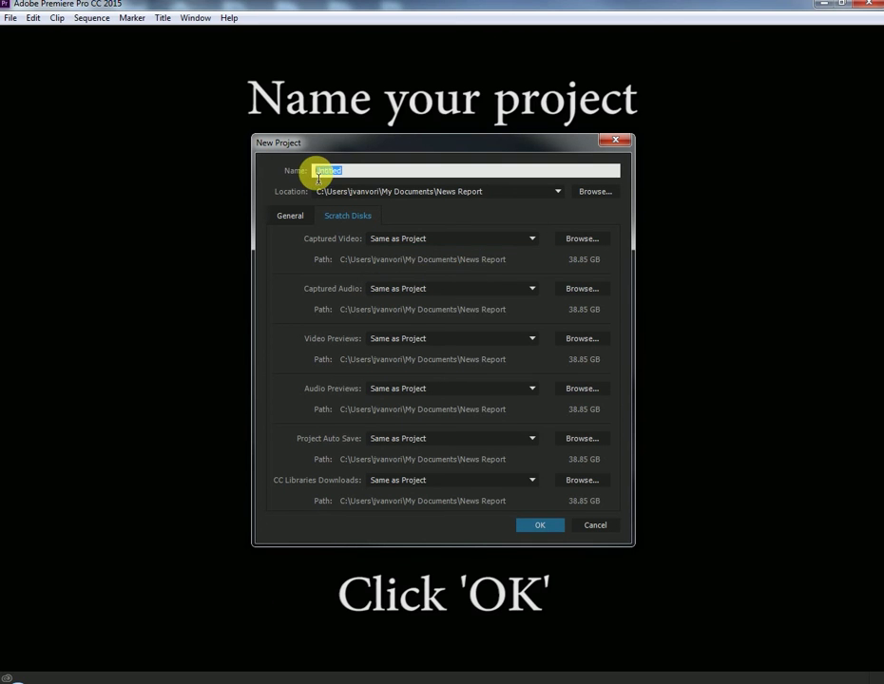
type("News Report")
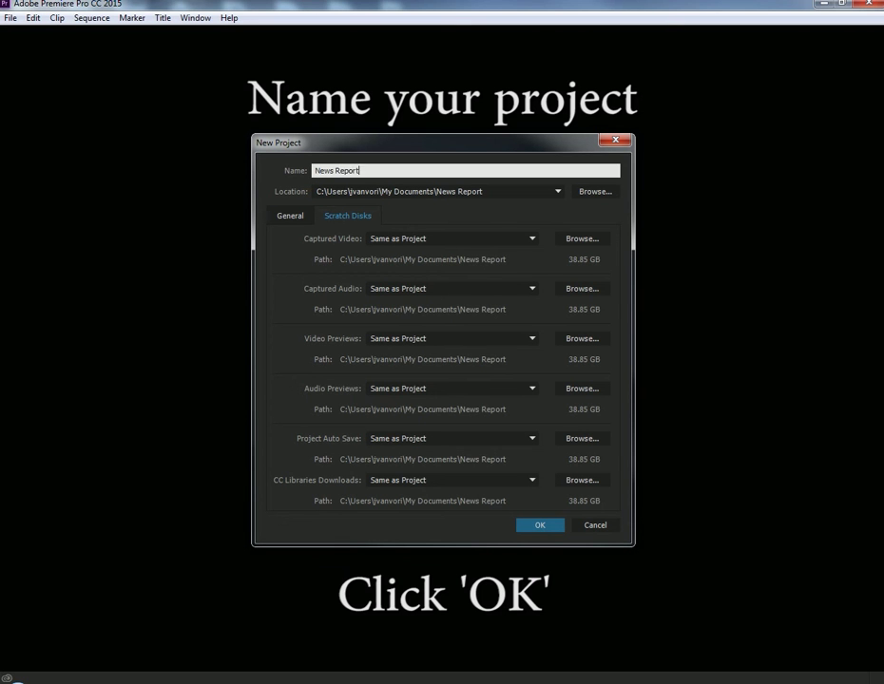
left_click(542, 530)
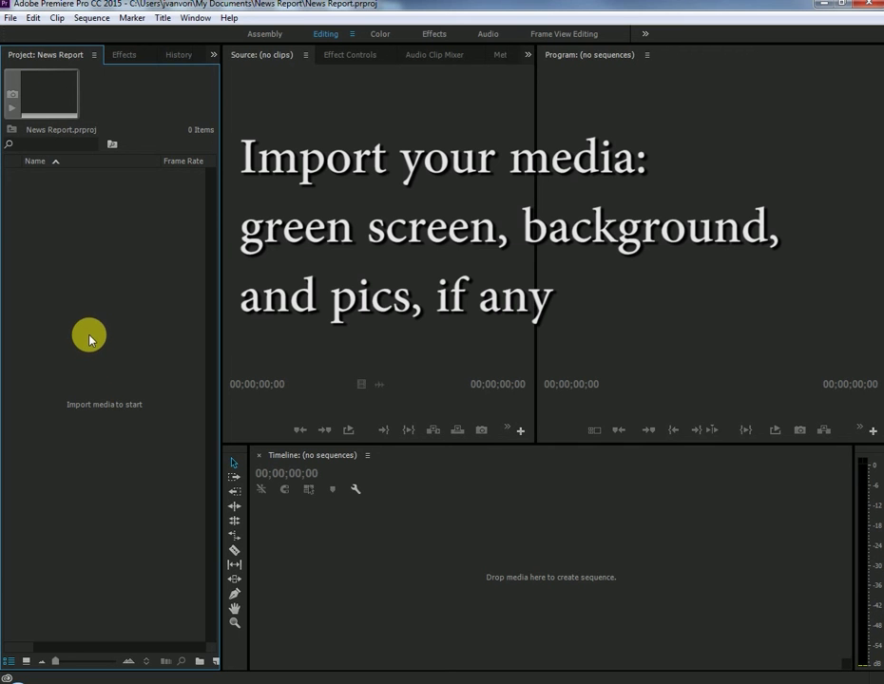
Import bionic-suit.jpg, Globe_Monitor_Virtual_Set and Raf on GreenScreen 2.mp4 from Downloads > Raf-Green Screen
right_click(91, 340)
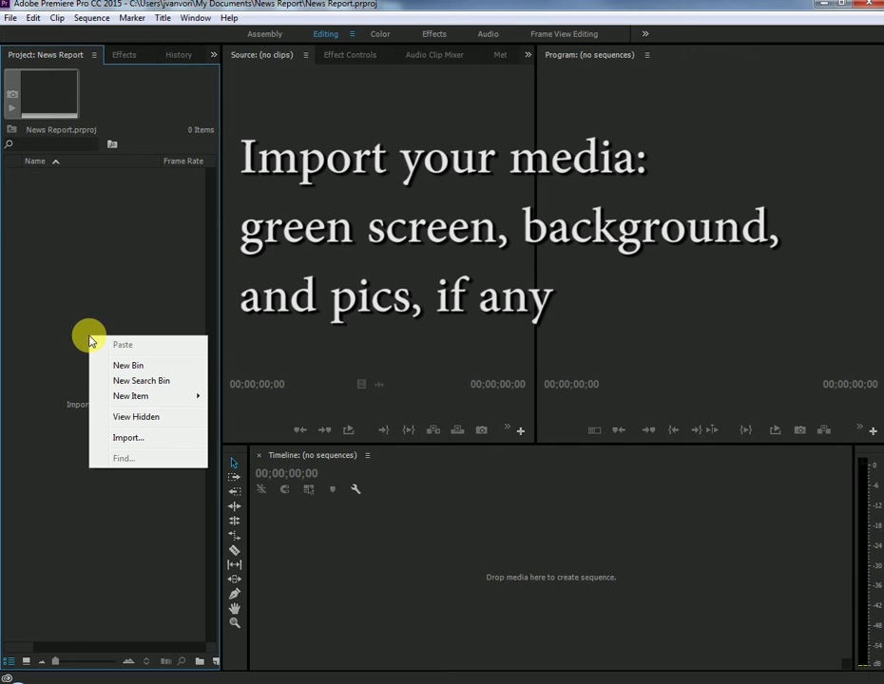
left_click(121, 439)
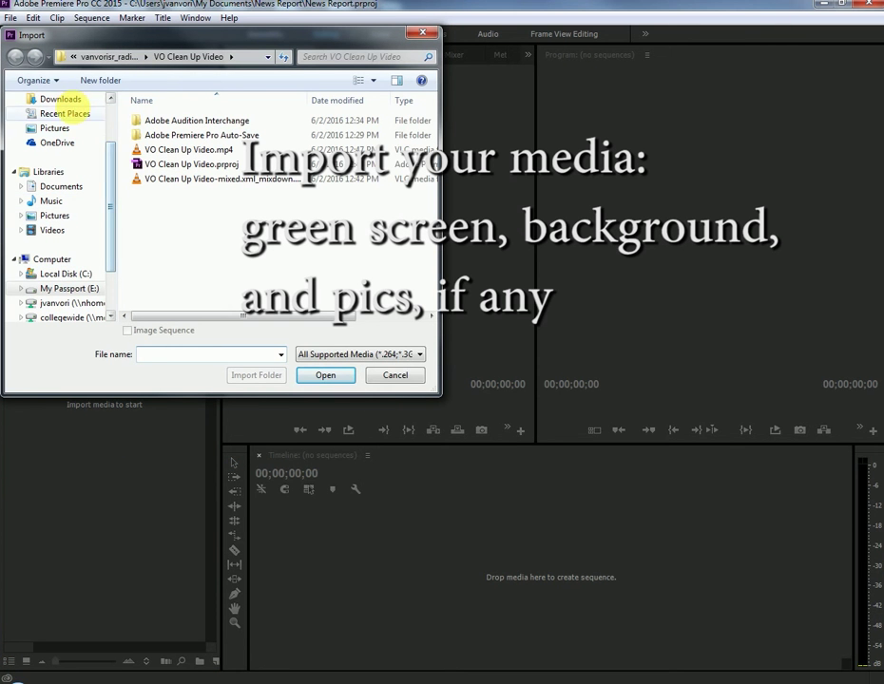
left_click(71, 99)
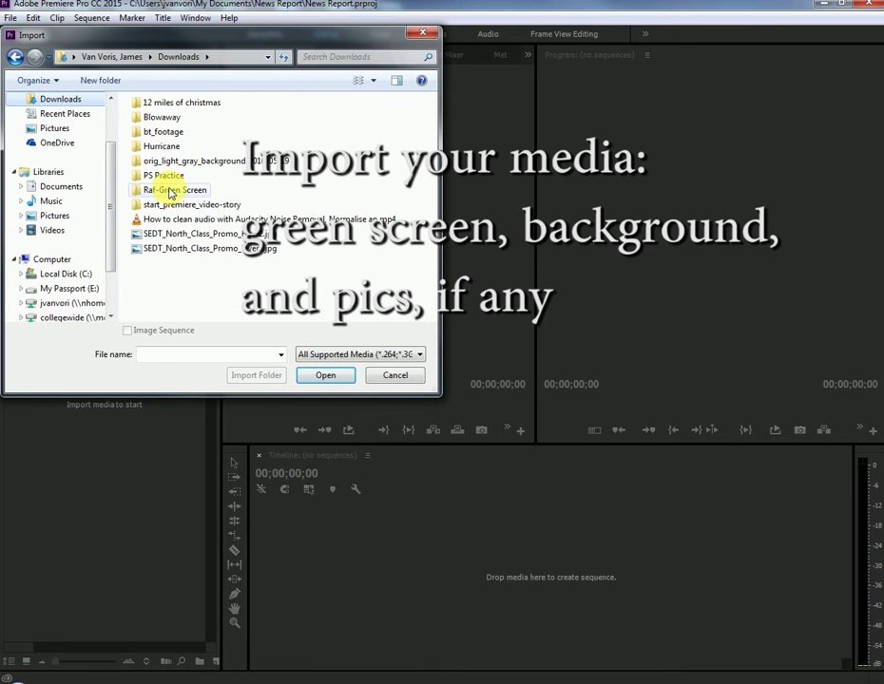
double_click(172, 191)
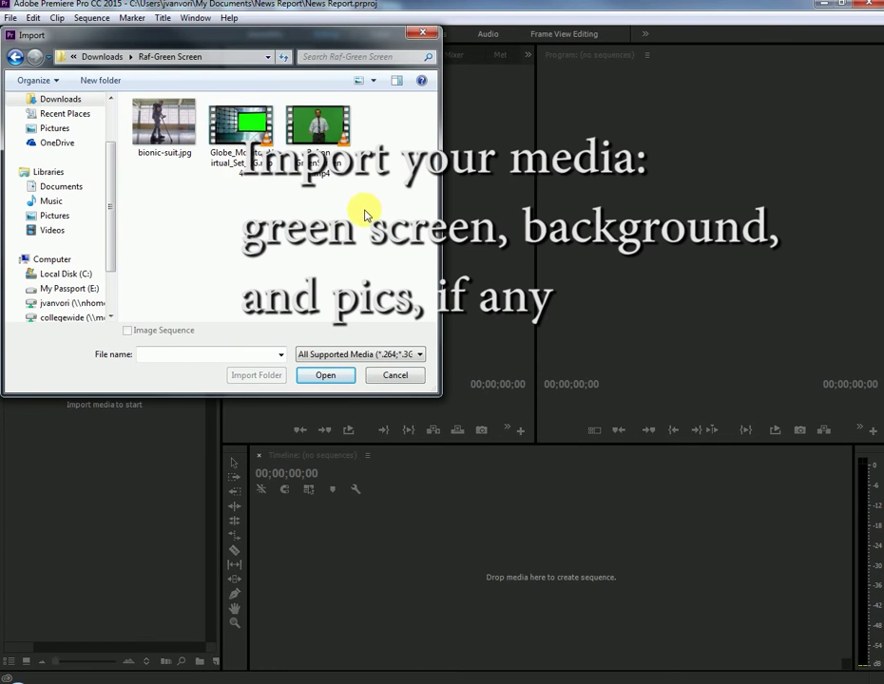
mouse_move(373, 207)
left_mouse_down()
mouse_move(249, 139)
mouse_move(156, 126)
left_mouse_up()
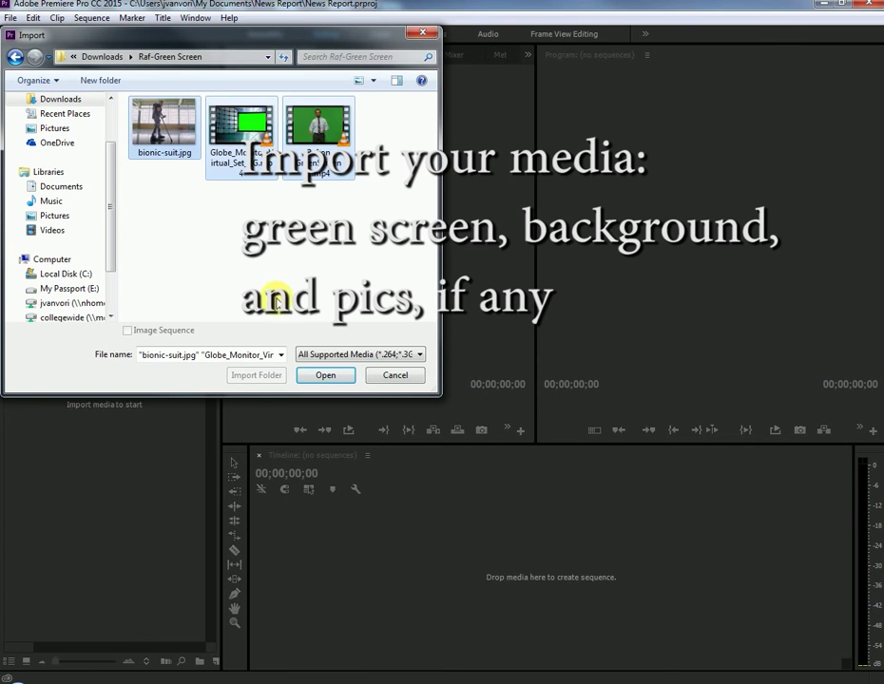
left_click(326, 375)
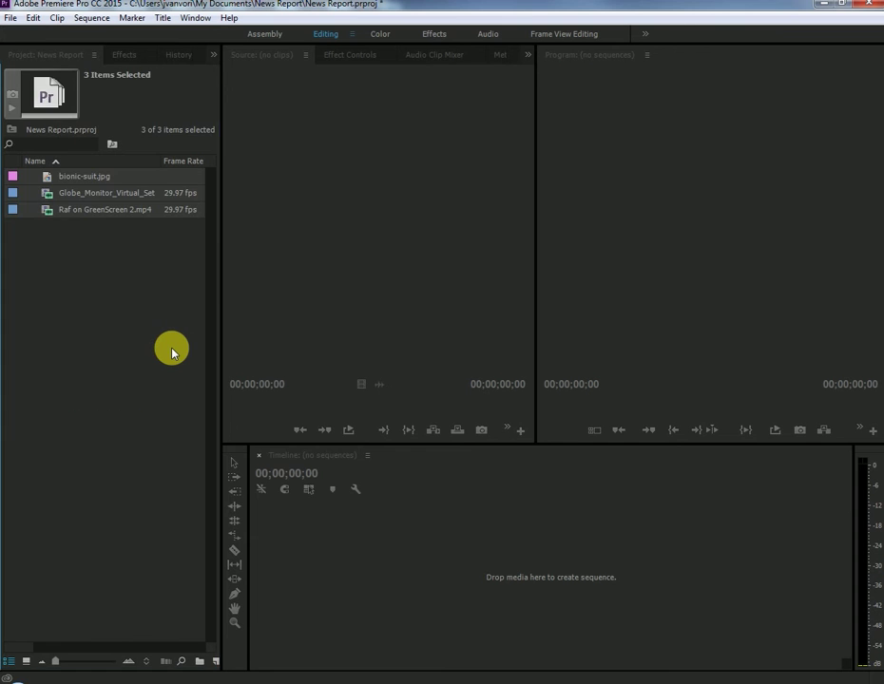
Load Raf on GreenScreen 2.mp4 in the Source monitor and mark an in point at 00:00:06:25
left_click(159, 282)
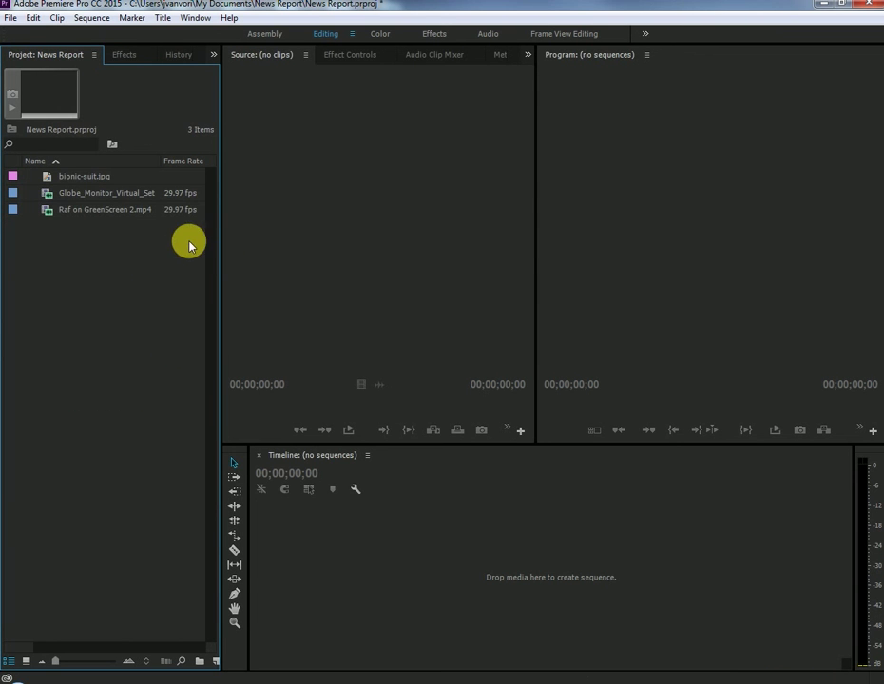
left_click(50, 214)
double_click(50, 214)
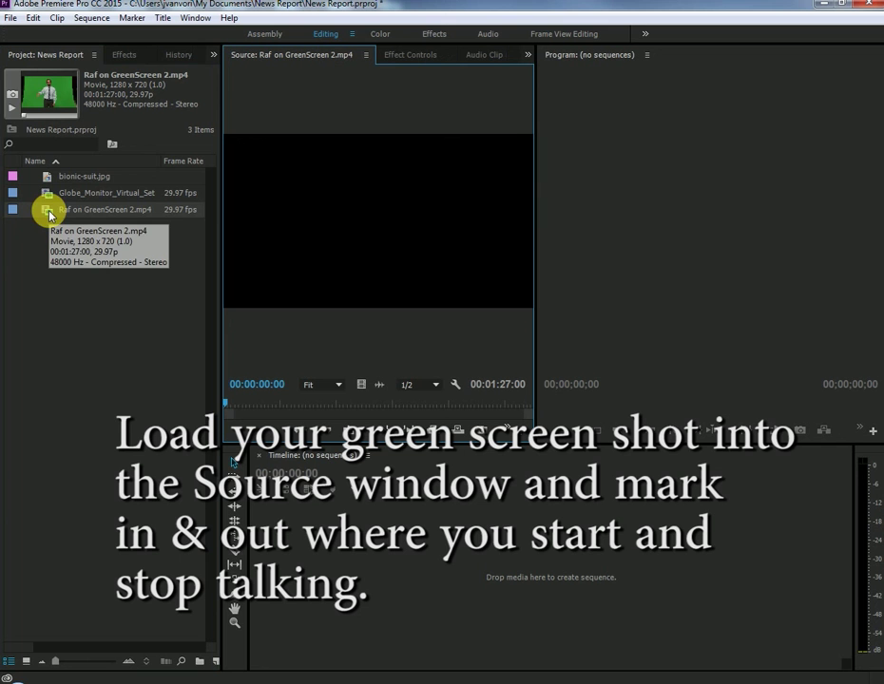
mouse_move(229, 403)
left_mouse_down()
mouse_move(281, 407)
mouse_move(226, 406)
left_mouse_up()
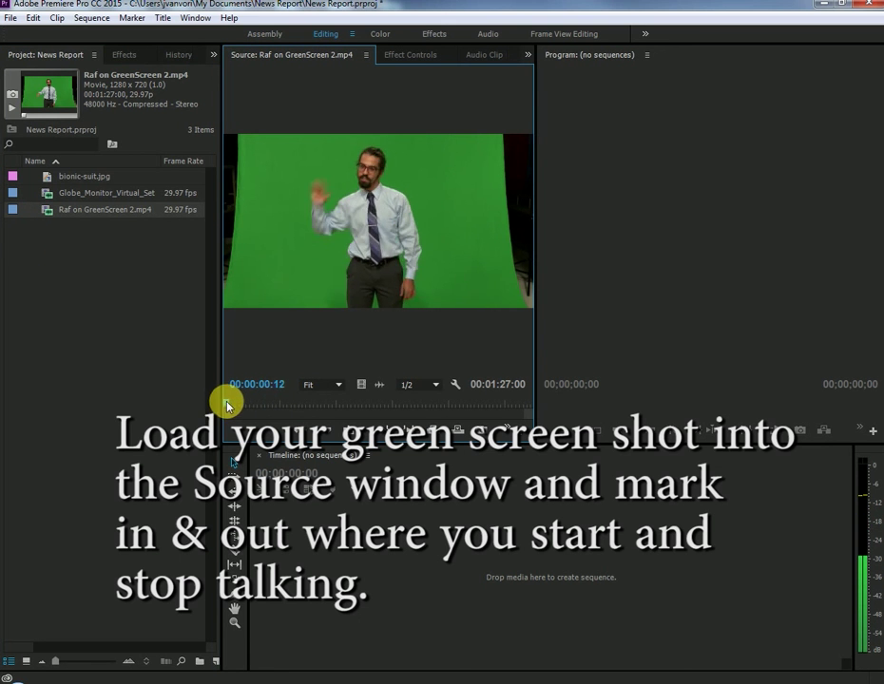
left_click_drag(226, 406, 243, 404)
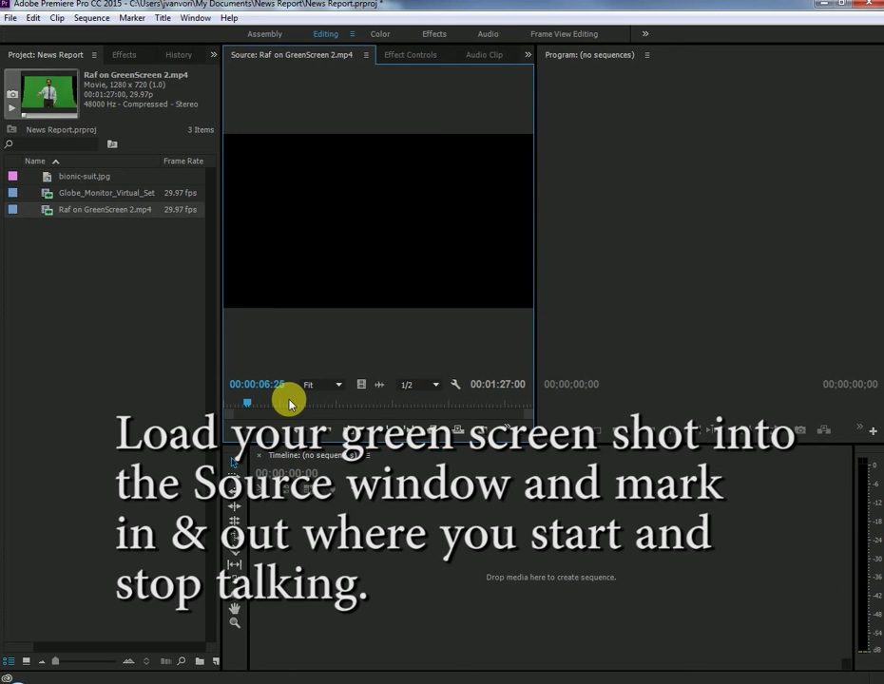
key("i")
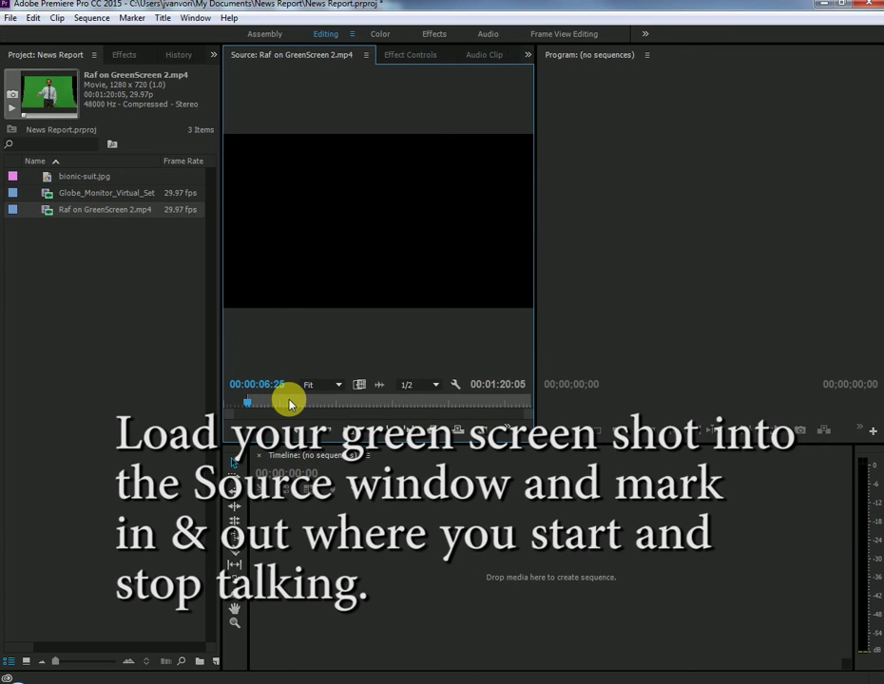
Find where the presenter stops talking to end the span at 00:01:17:03 duration
left_click(457, 404)
left_click_drag(456, 404, 516, 402)
key("space")
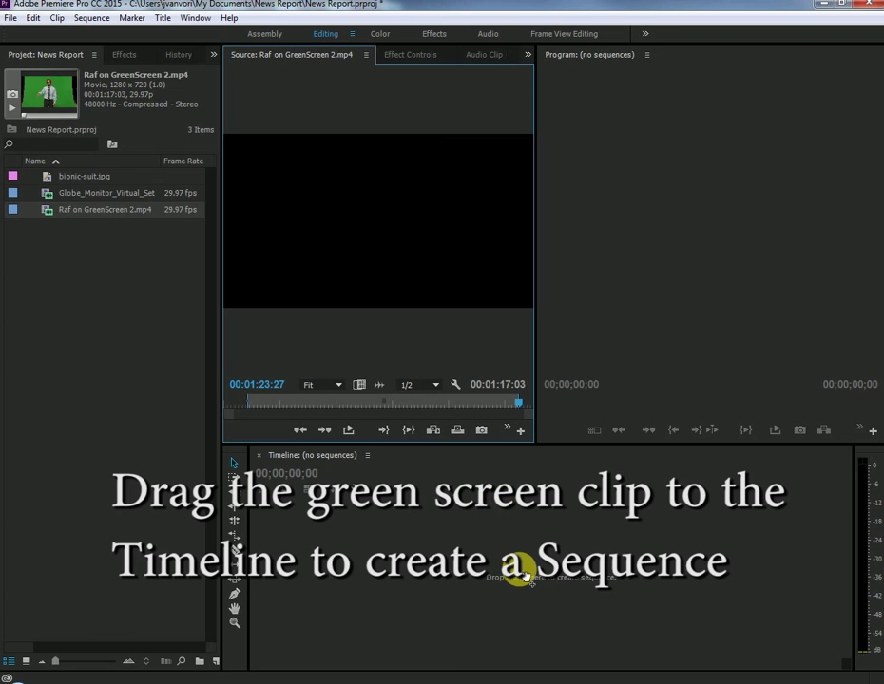
Build a sequence from the trimmed green-screen clip and rename it 'News Report'
left_click_drag(526, 577, 526, 577)
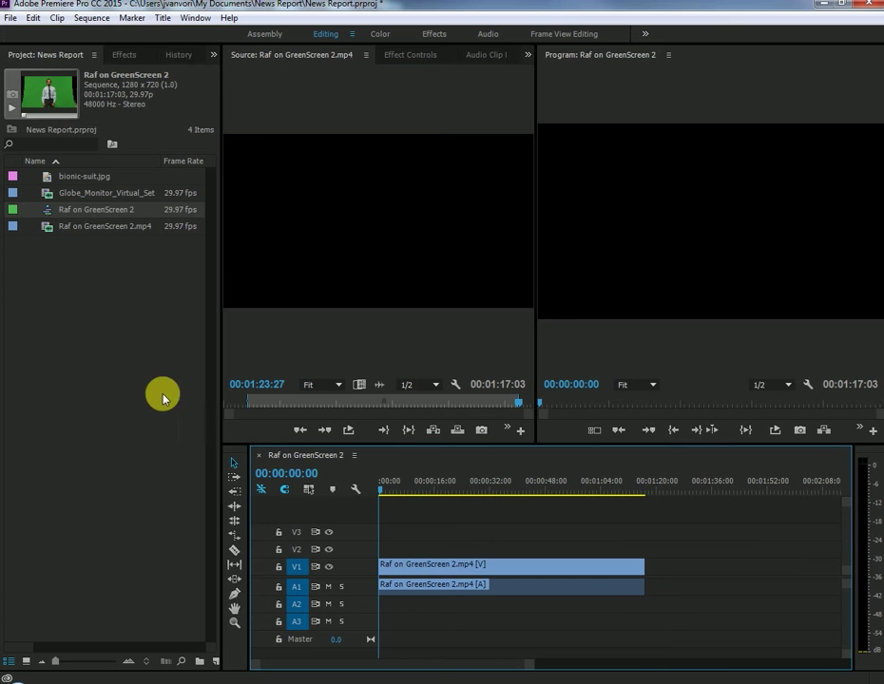
left_click(85, 211)
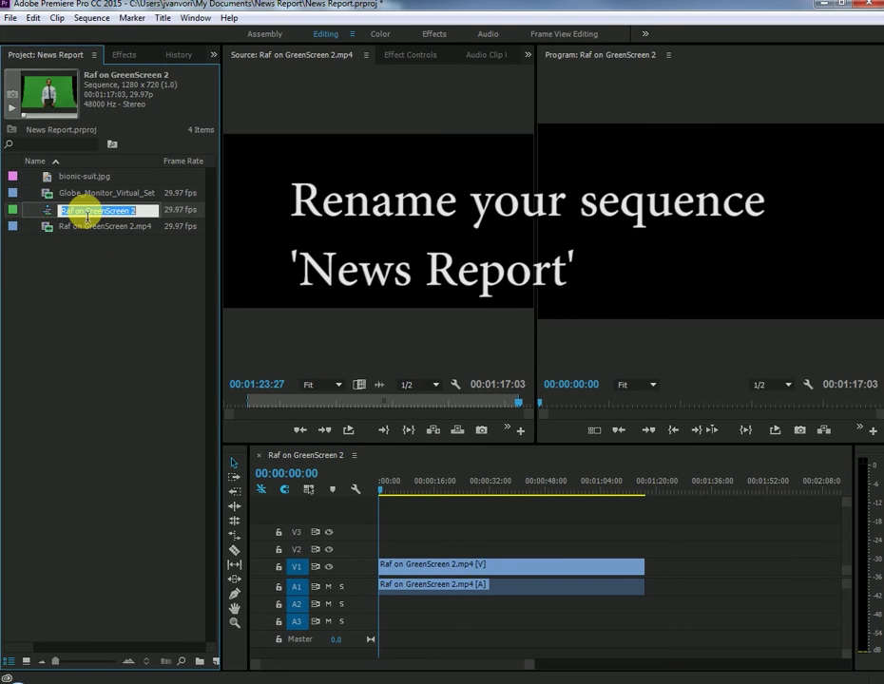
type("New")
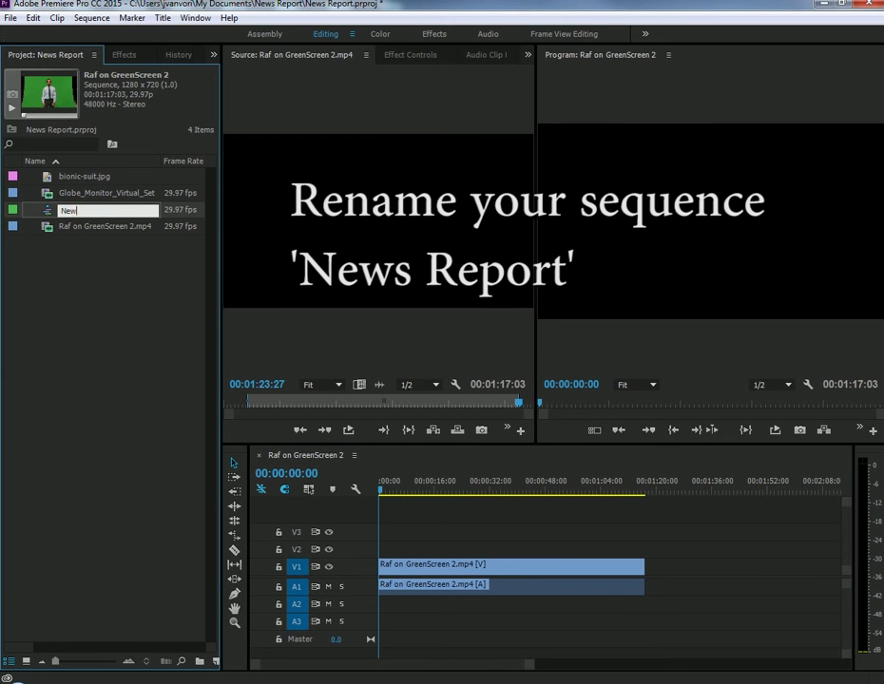
type("s Report")
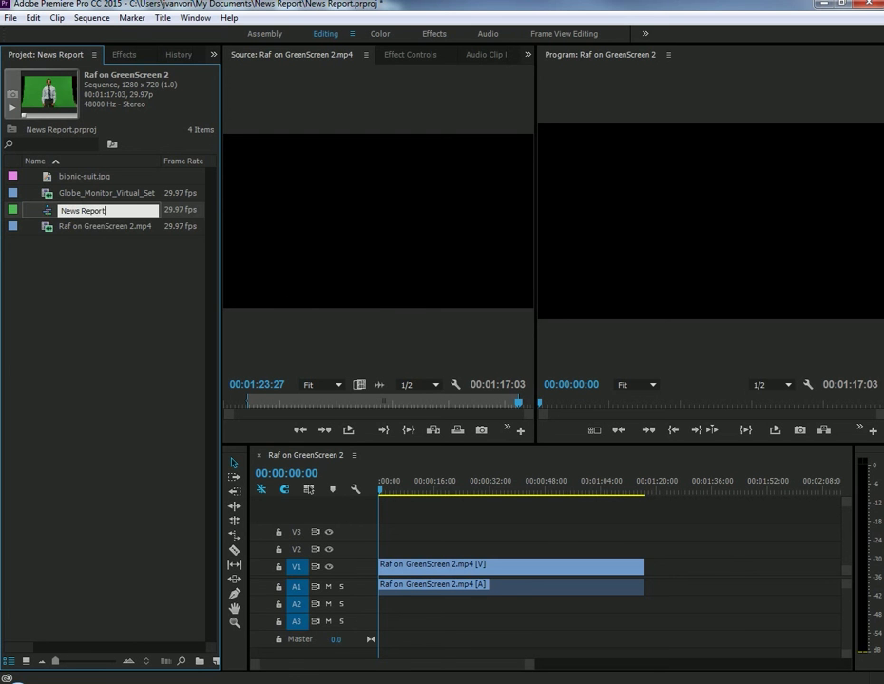
key("Tab")
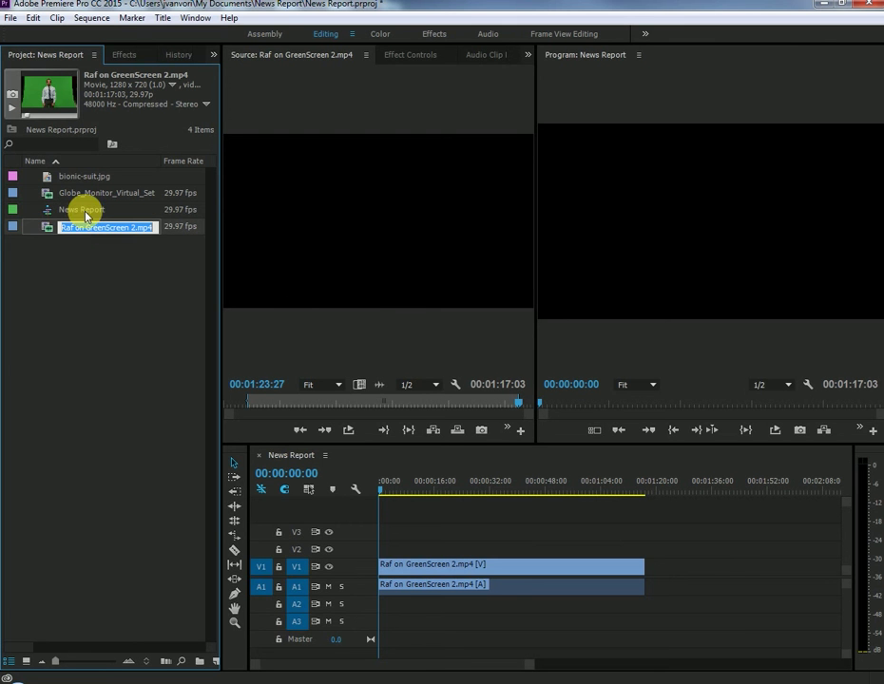
Select only the presenter video on V1 and shift it up to V2
left_click(490, 568, "alt")
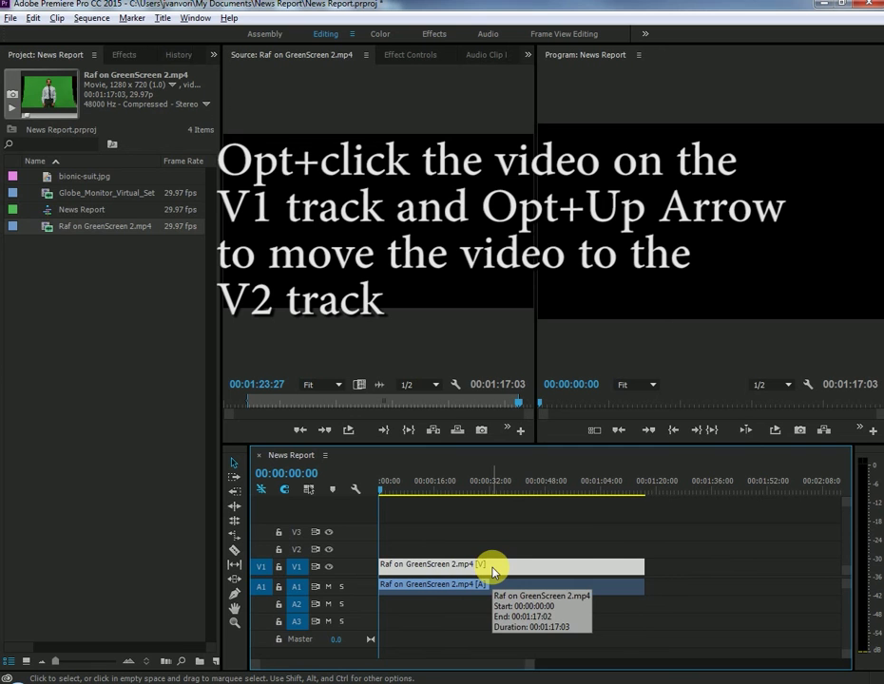
key("alt+Up")
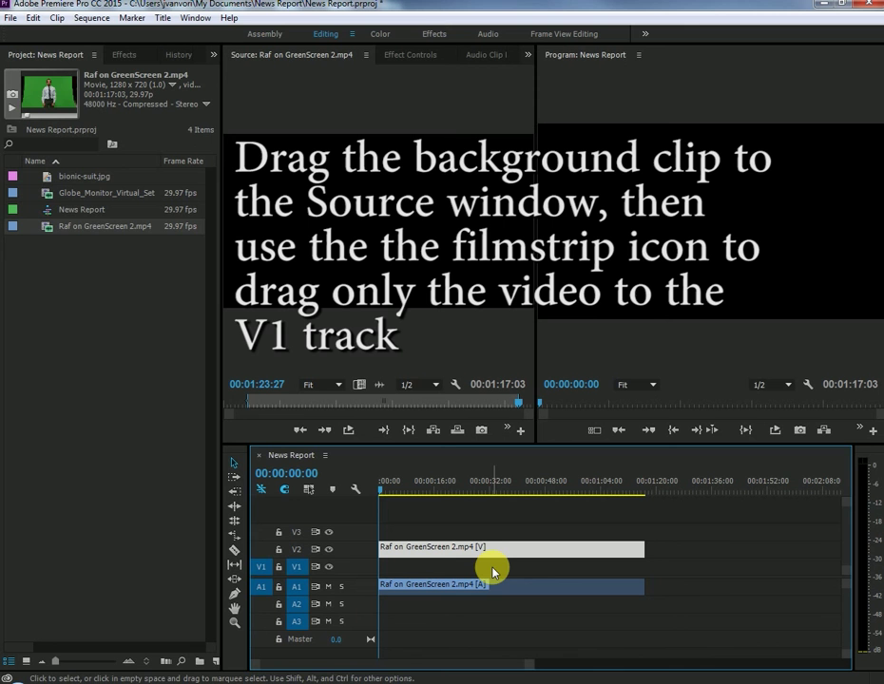
Load Globe_Monitor_Virtual_Set into the Source monitor and preview it
left_click(111, 383)
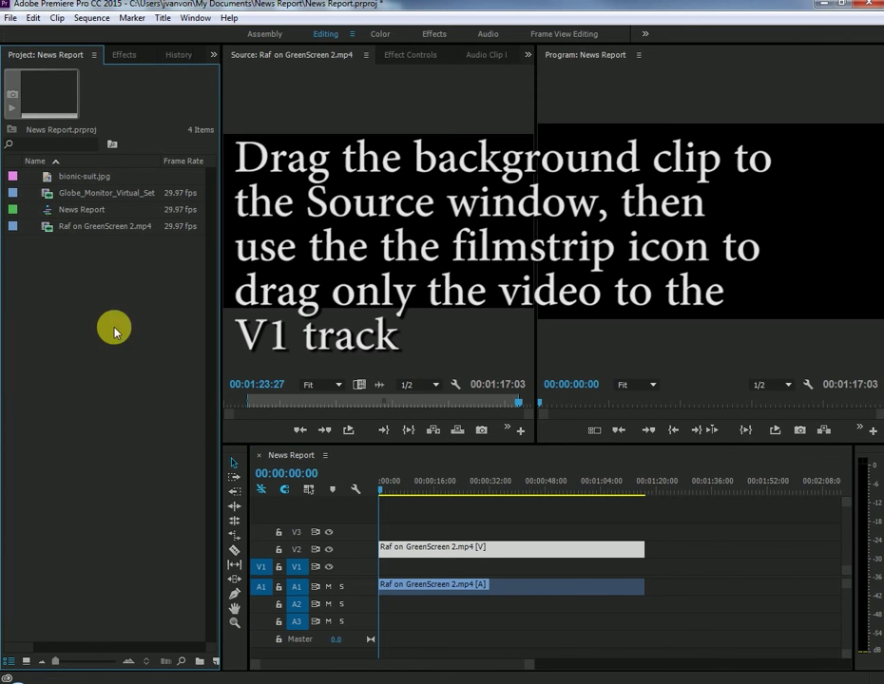
left_click_drag(48, 200, 339, 220)
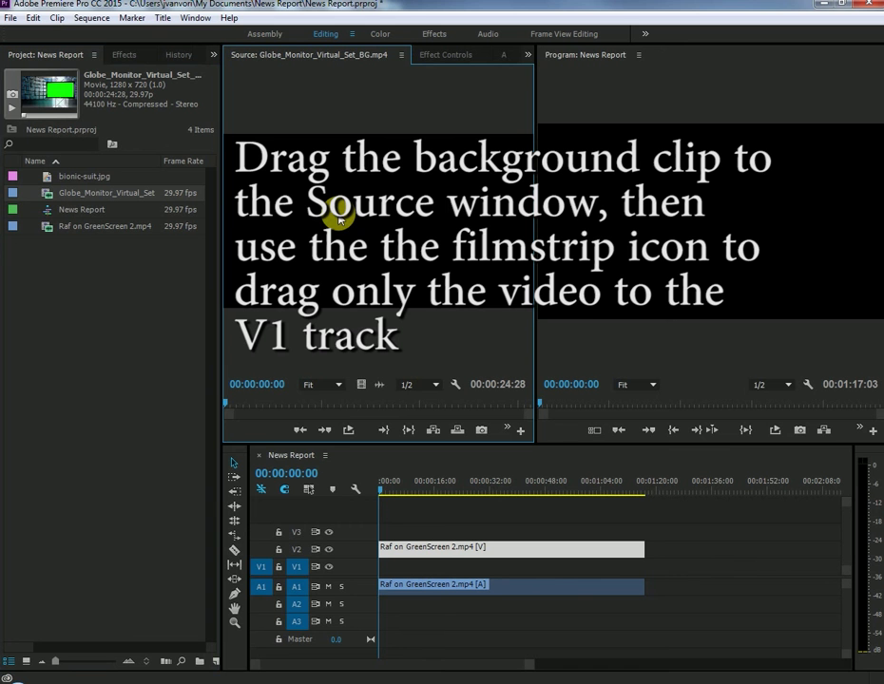
left_click_drag(276, 410, 333, 401)
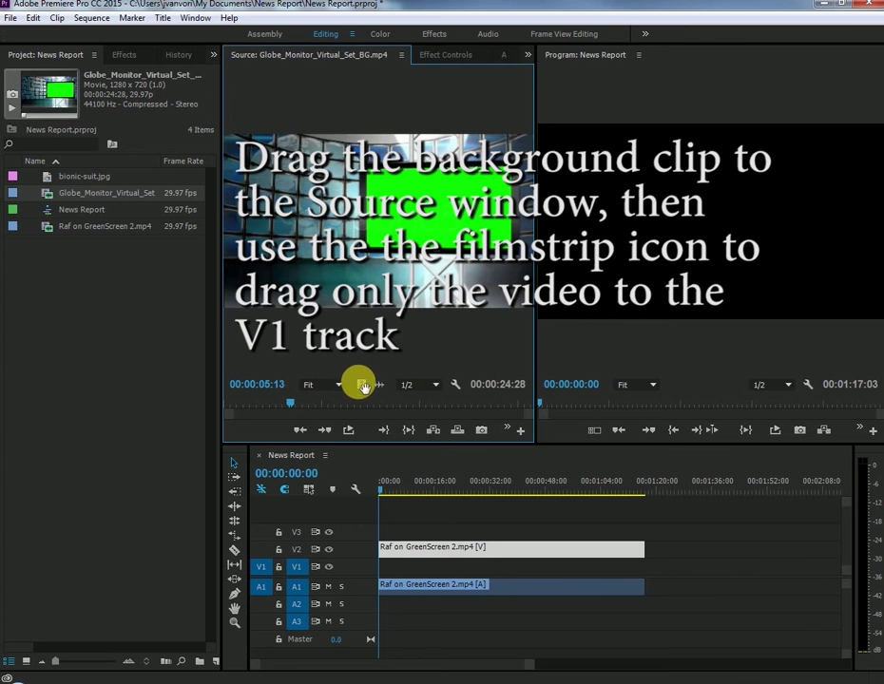
Lay video-only background copies back-to-back on V1, trimming the last to end with the presenter
left_click_drag(363, 385, 391, 577)
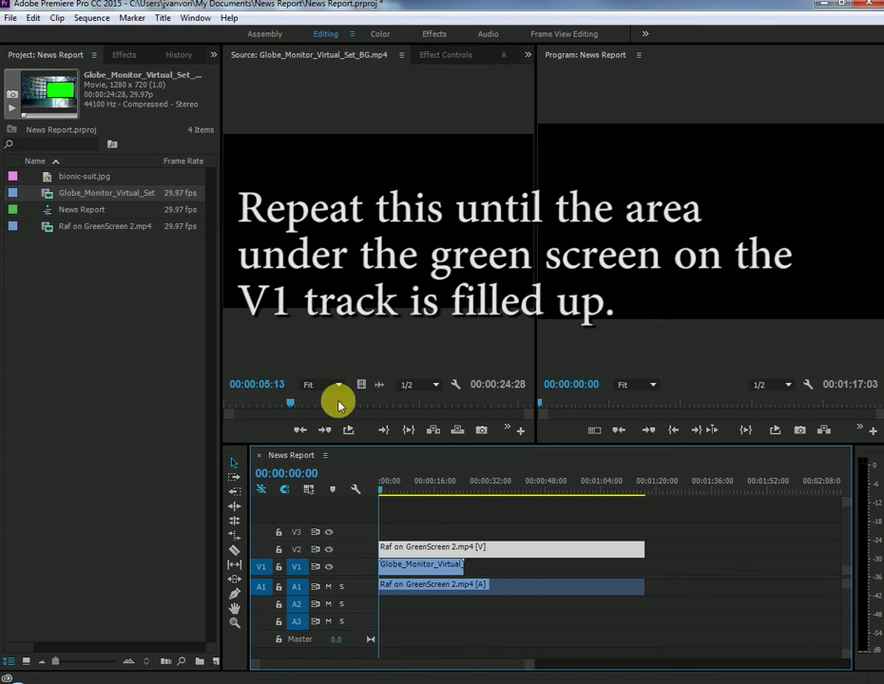
left_click_drag(361, 384, 466, 569)
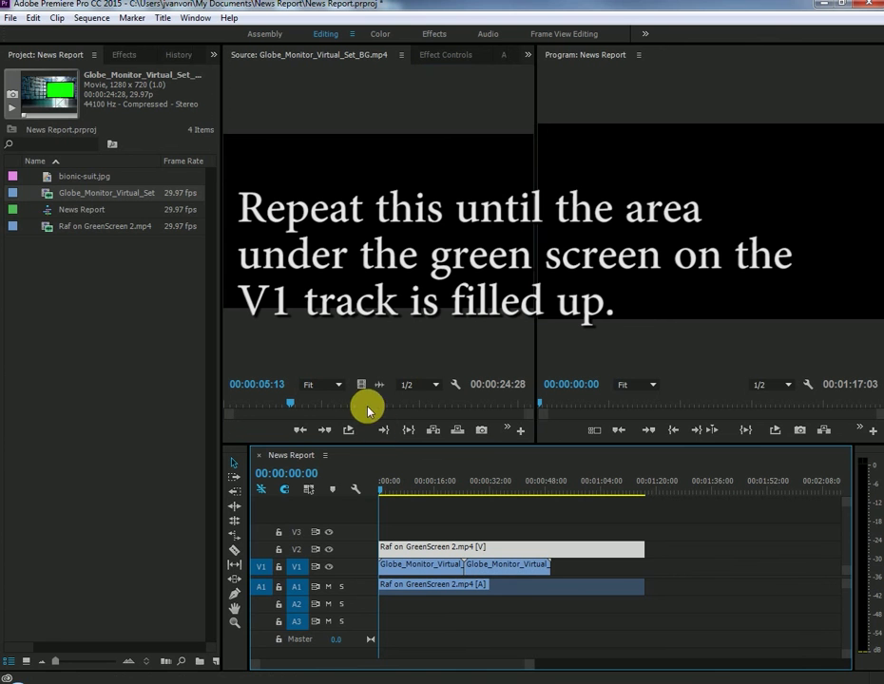
left_click_drag(366, 390, 518, 521)
left_click_drag(363, 382, 642, 572)
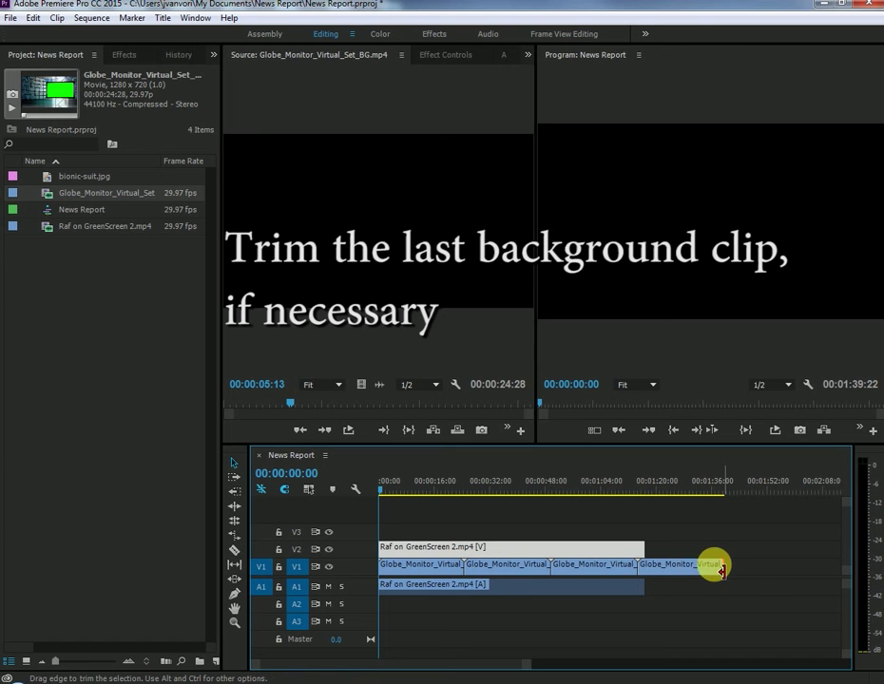
left_click_drag(730, 570, 658, 575)
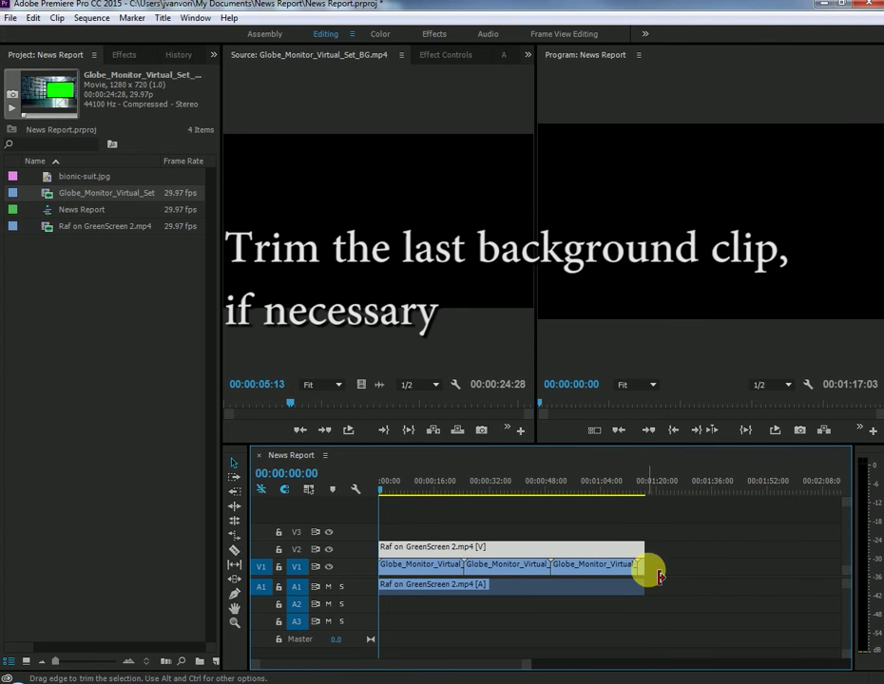
left_click(434, 482)
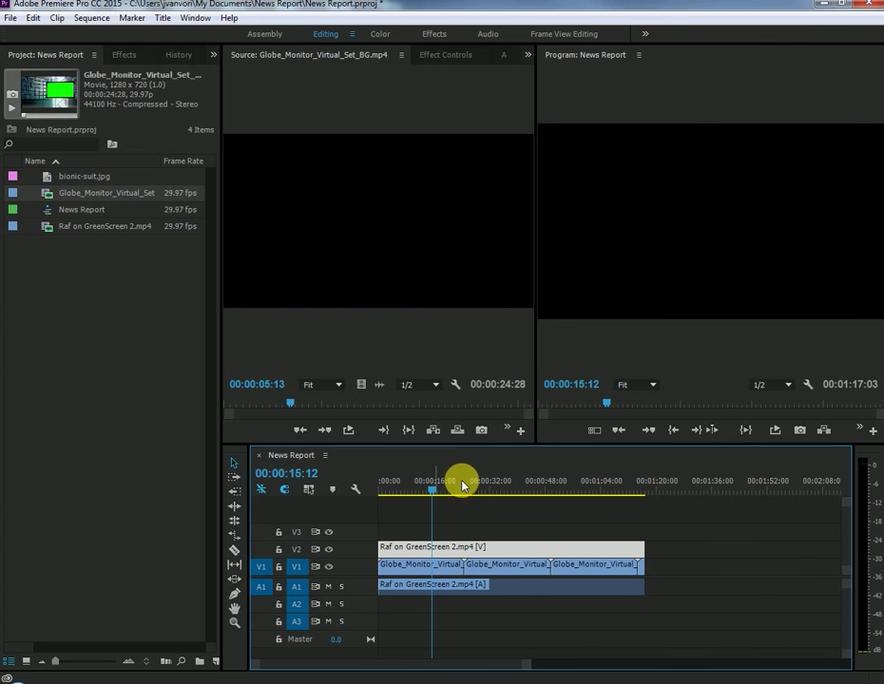
Find the Crop effect and apply it to the presenter clip on V2
left_click(124, 55)
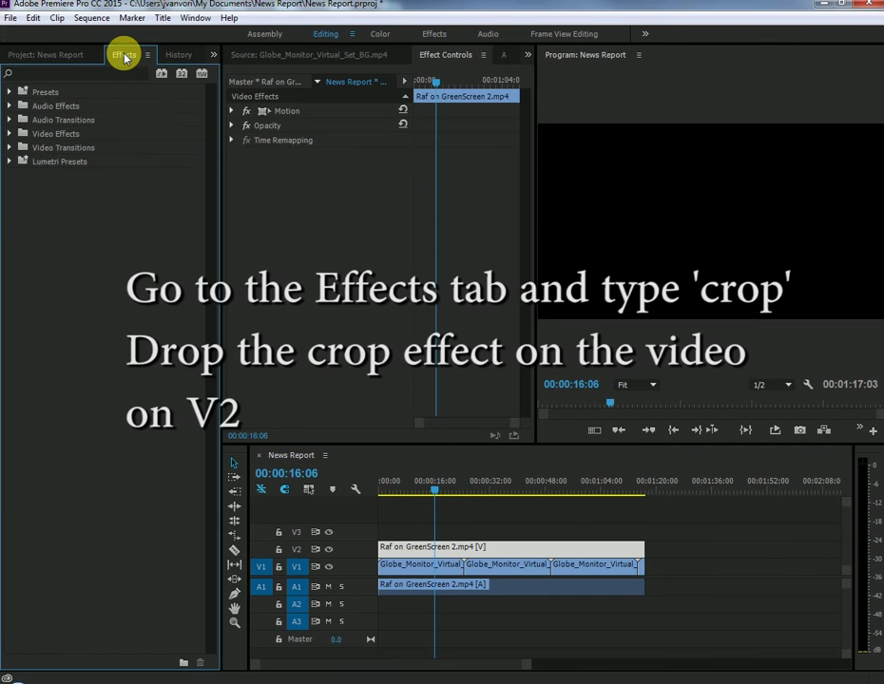
left_click(85, 76)
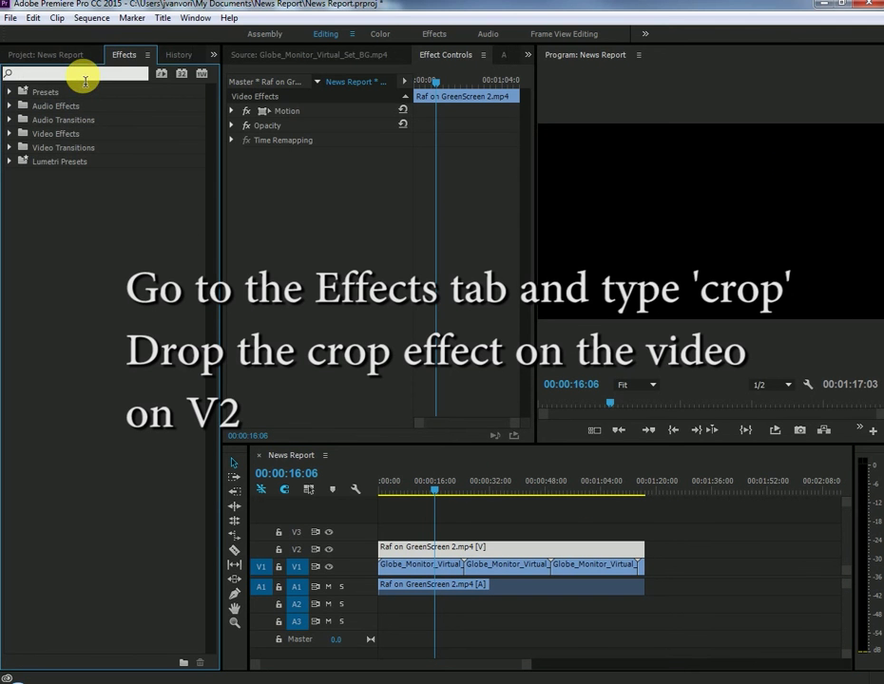
type("crop")
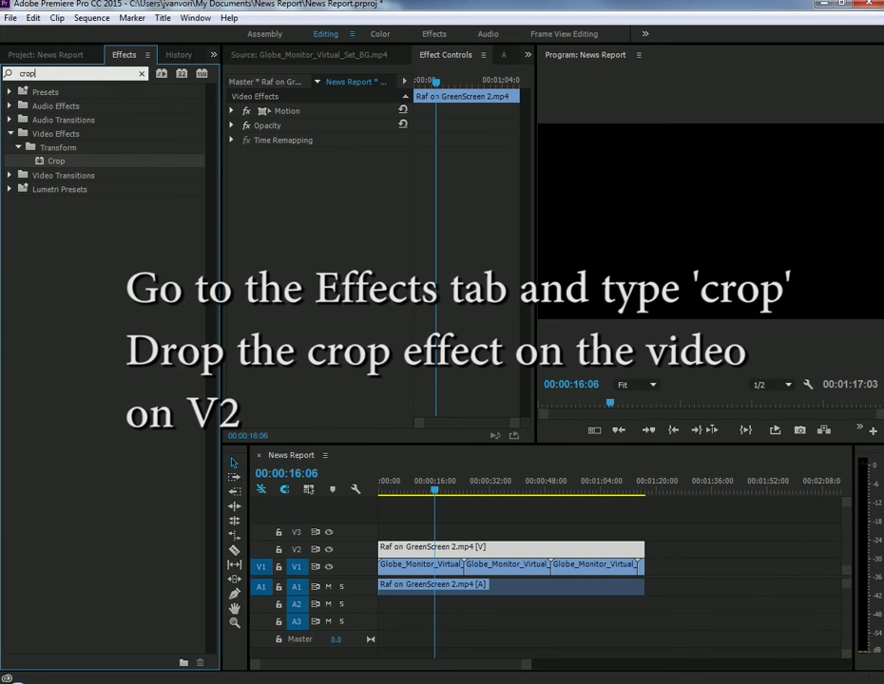
mouse_move(43, 161)
left_mouse_down()
mouse_move(461, 552)
mouse_move(456, 547)
left_mouse_up()
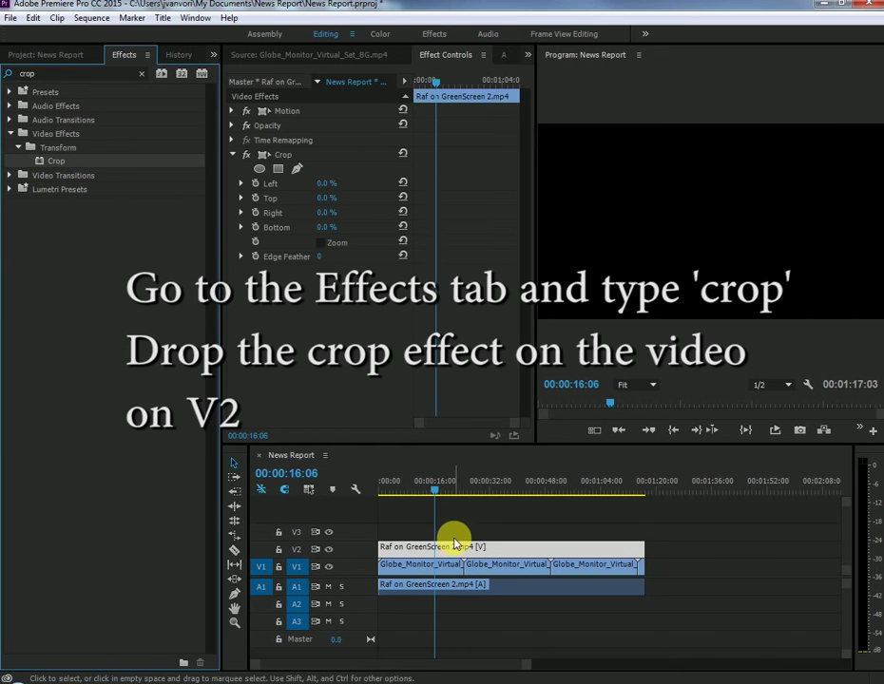
Set the Crop to 26% on the left and 30% on the right
left_click(327, 184)
left_click_drag(327, 184, 380, 183)
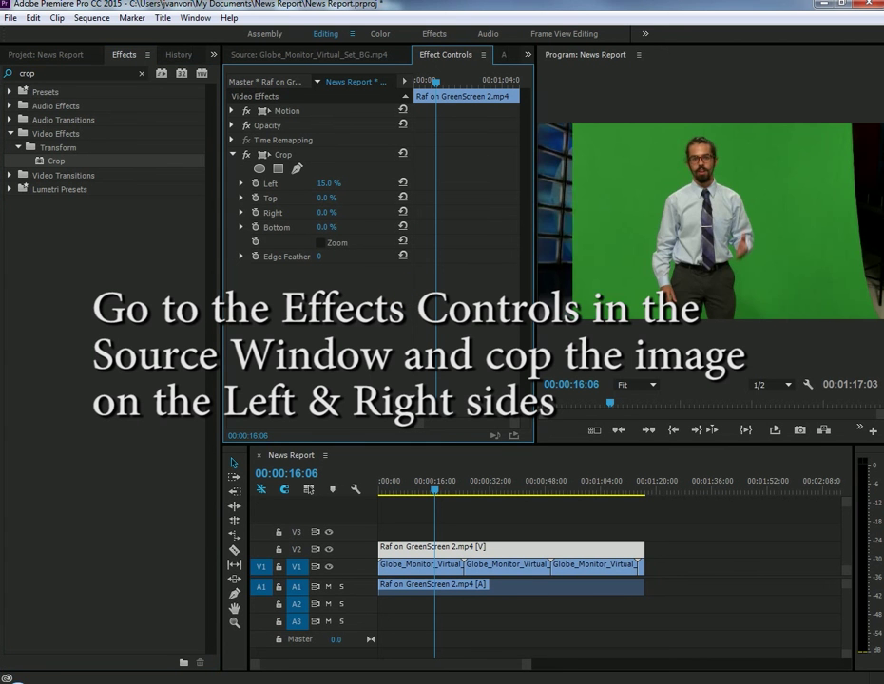
left_click_drag(327, 184, 333, 184)
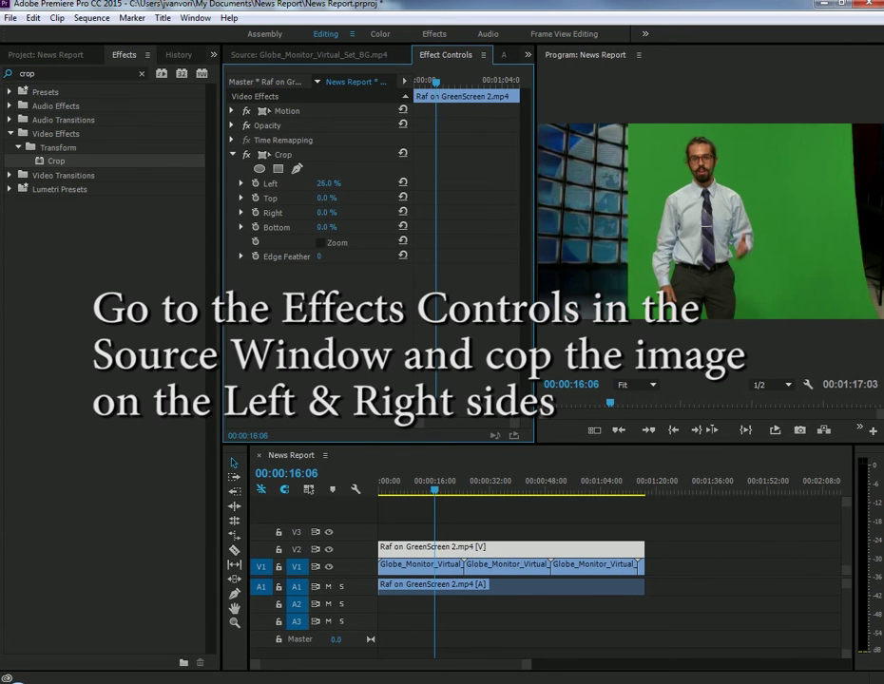
left_click(338, 219)
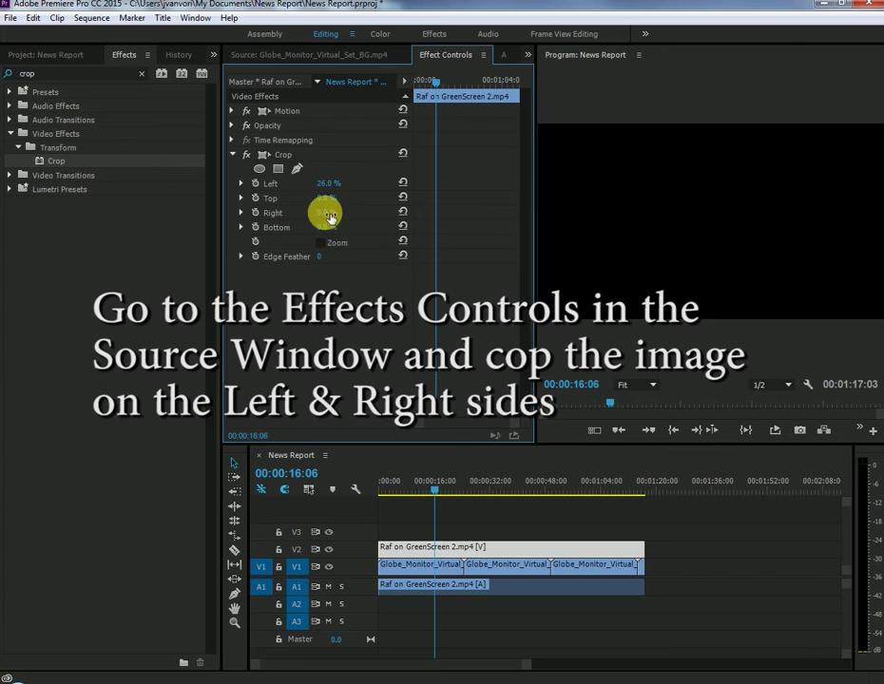
left_click_drag(329, 219, 361, 218)
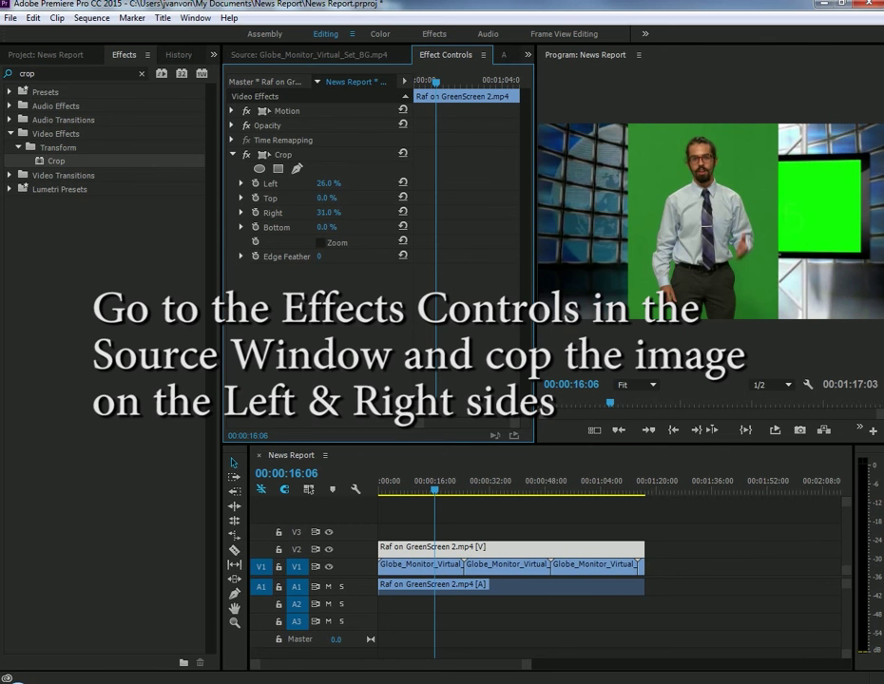
left_click(339, 215)
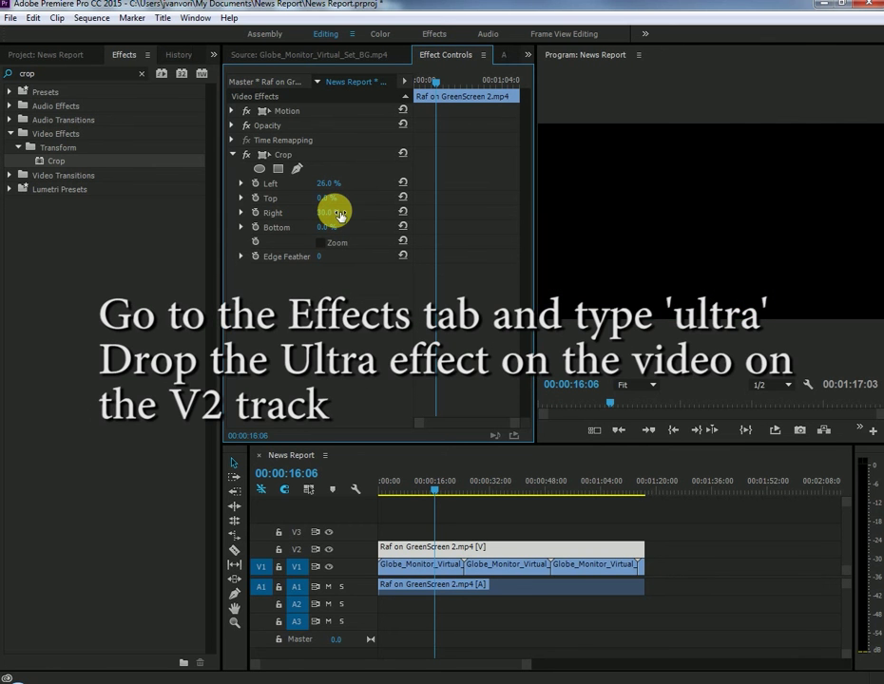
Apply Ultra Key to the V2 clip and sample the green backdrop as Key Color
double_click(20, 74)
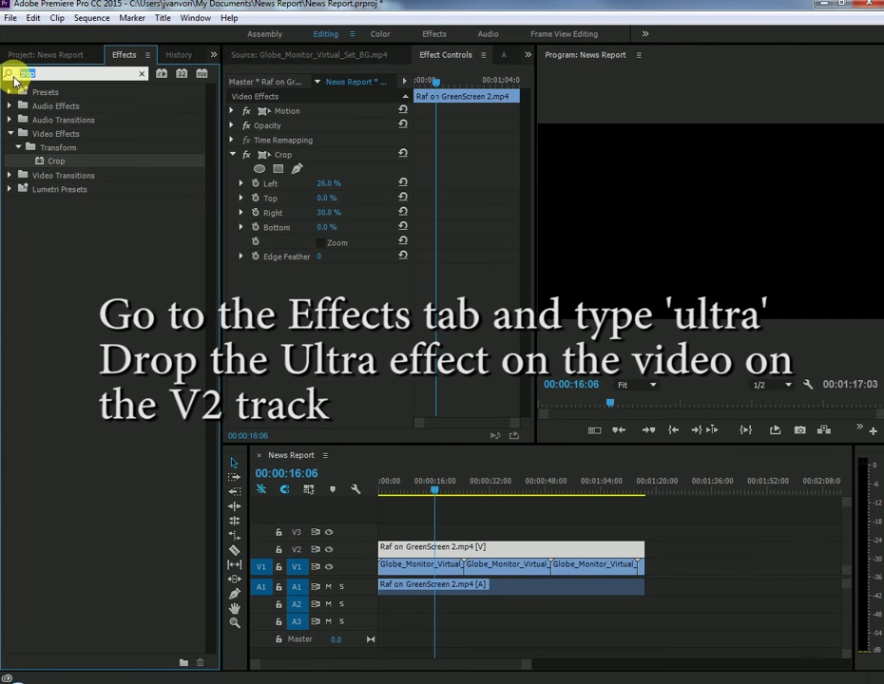
type("ultra")
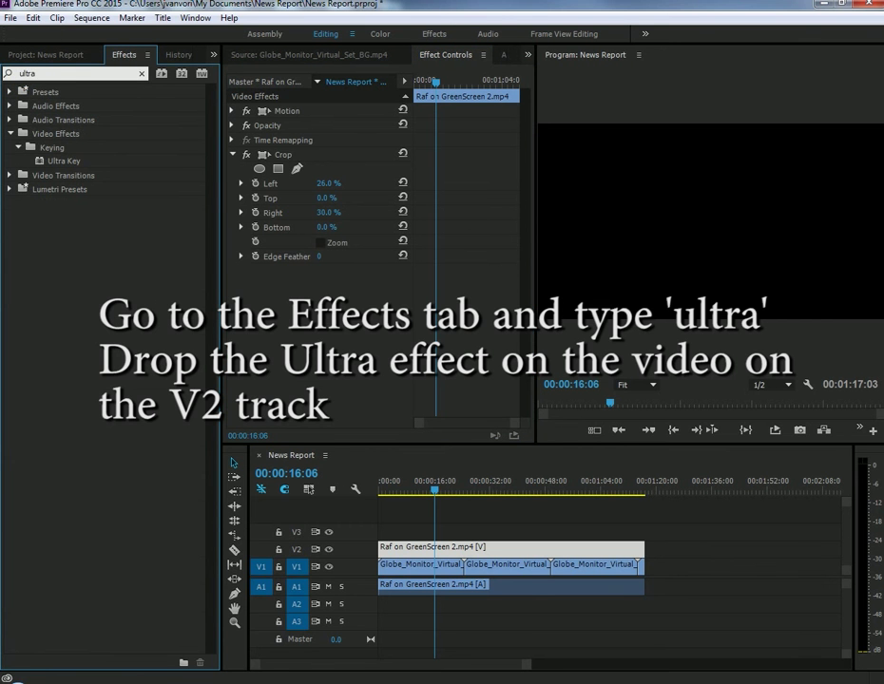
left_click(43, 160)
left_click_drag(460, 502, 460, 549)
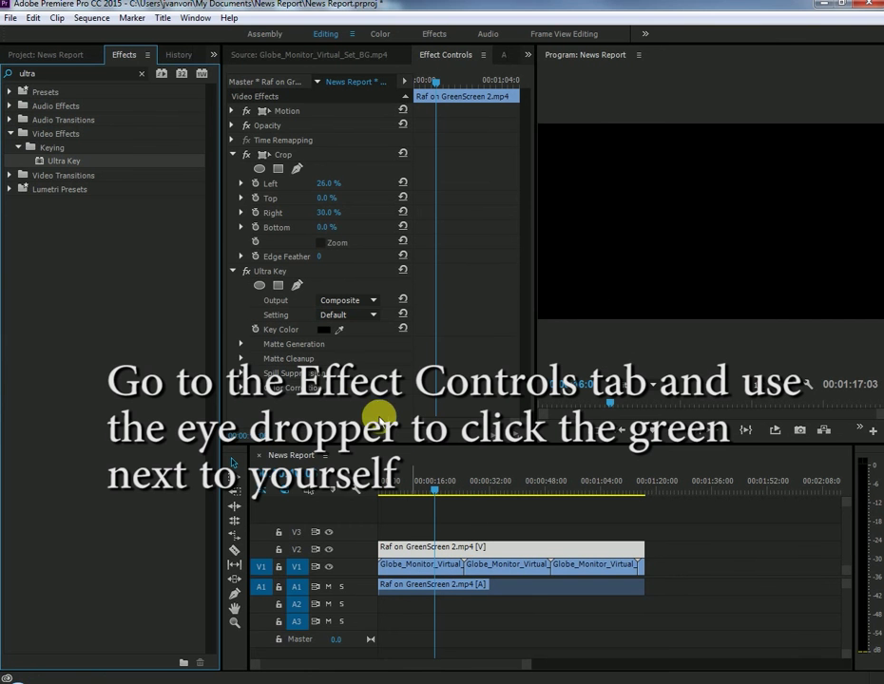
left_click(340, 330)
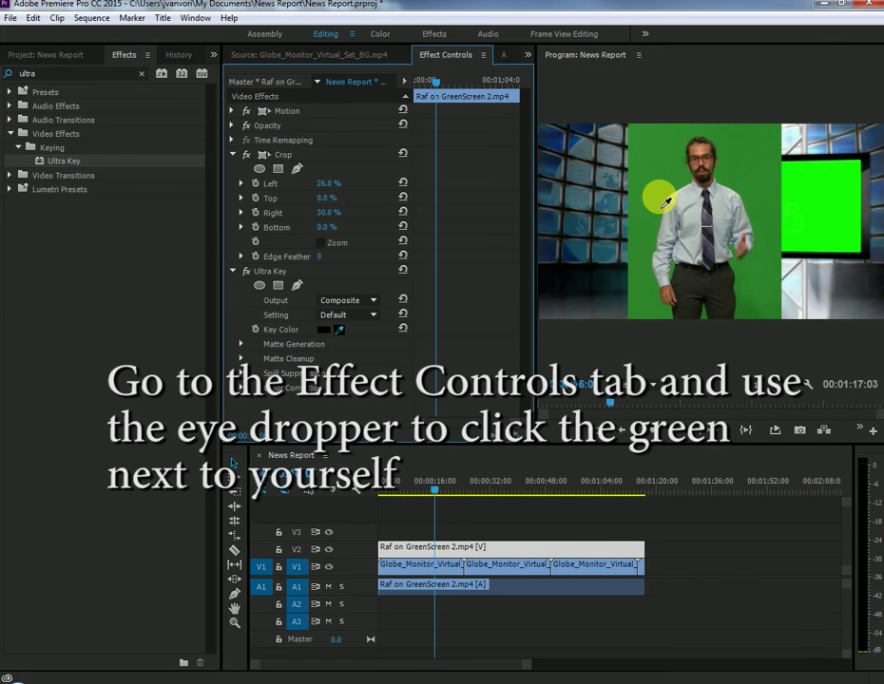
left_click(665, 201)
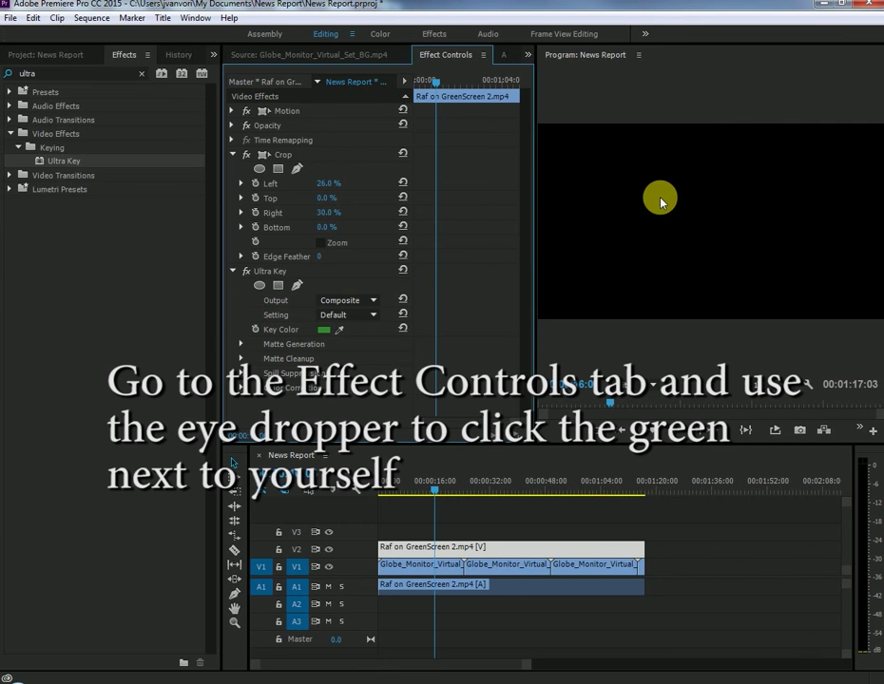
Raise the Ultra Key Matte Cleanup Contrast to 95 to remove the shadow behind the presenter
left_click(232, 110)
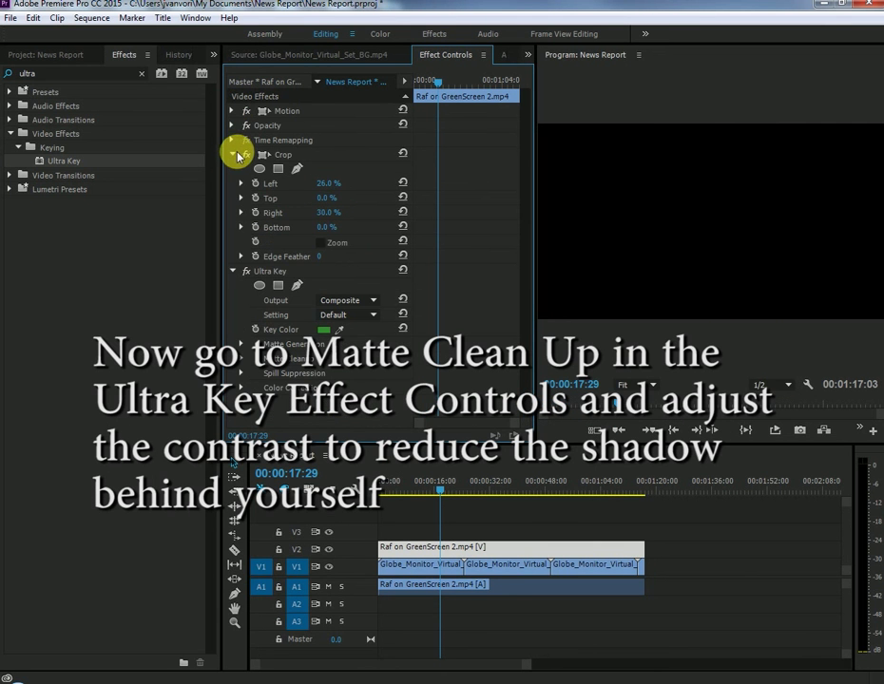
left_click(232, 155)
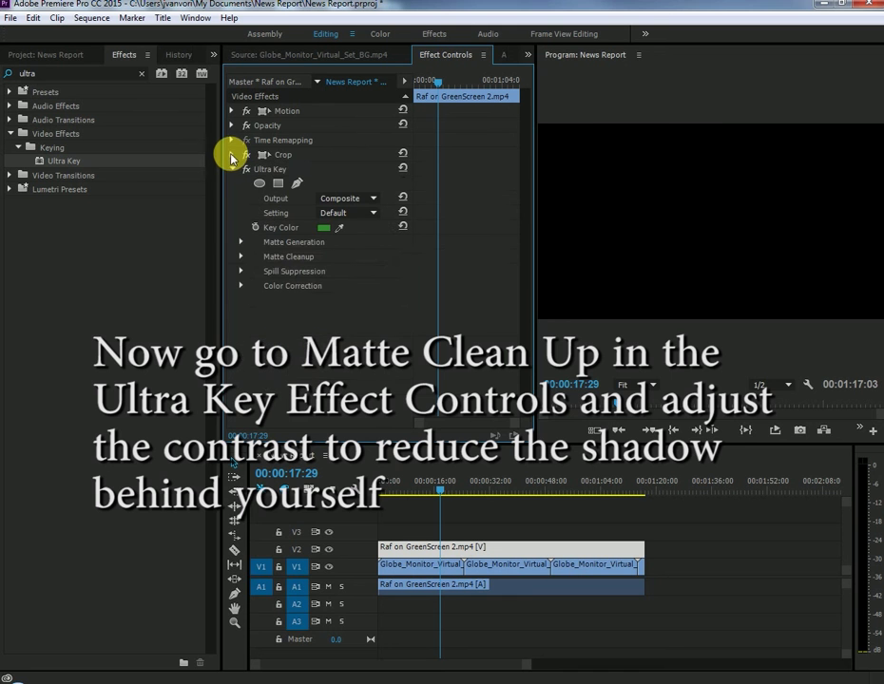
left_click(240, 257)
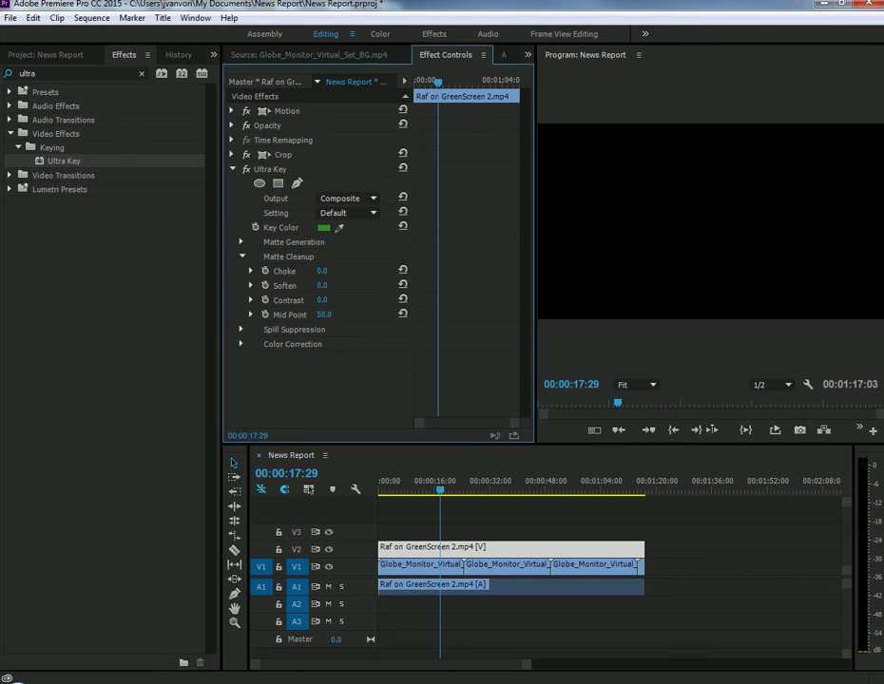
left_click_drag(324, 301, 337, 301)
Move the presenter clip left to Position 363, 360, keeping Scale at 100
left_click(232, 111)
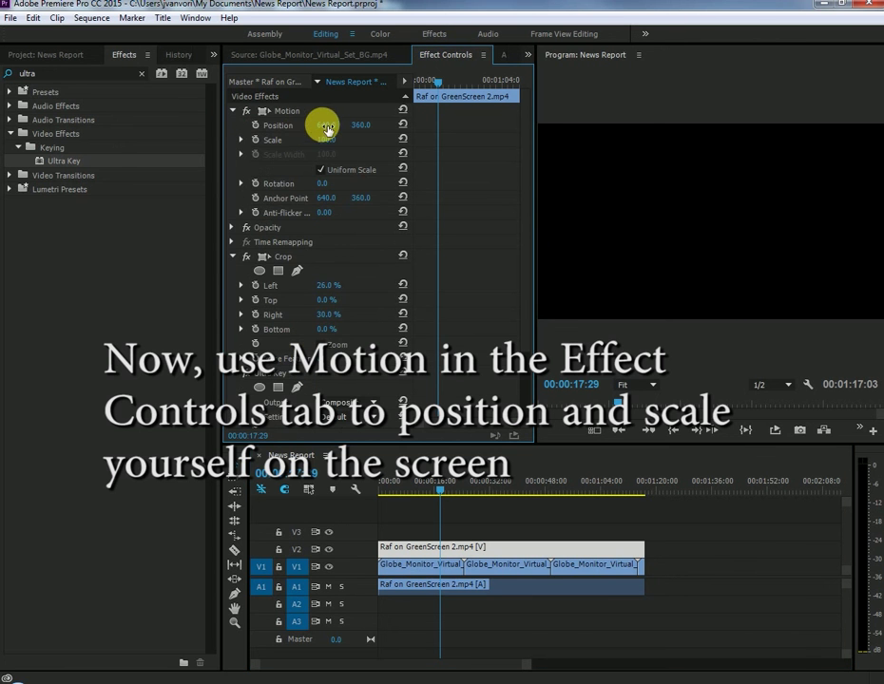
left_click_drag(326, 124, 260, 125)
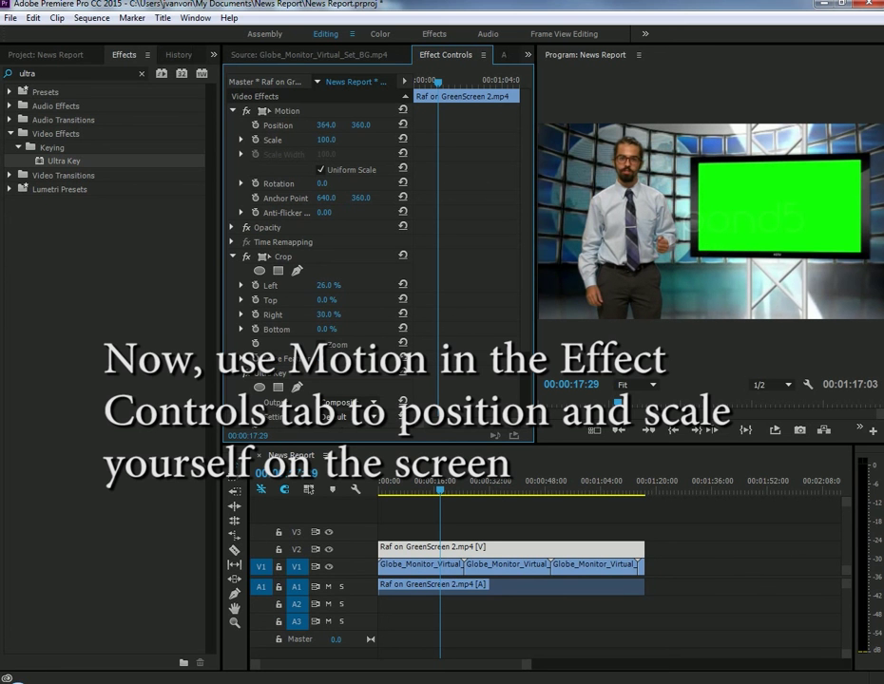
left_click_drag(326, 125, 328, 125)
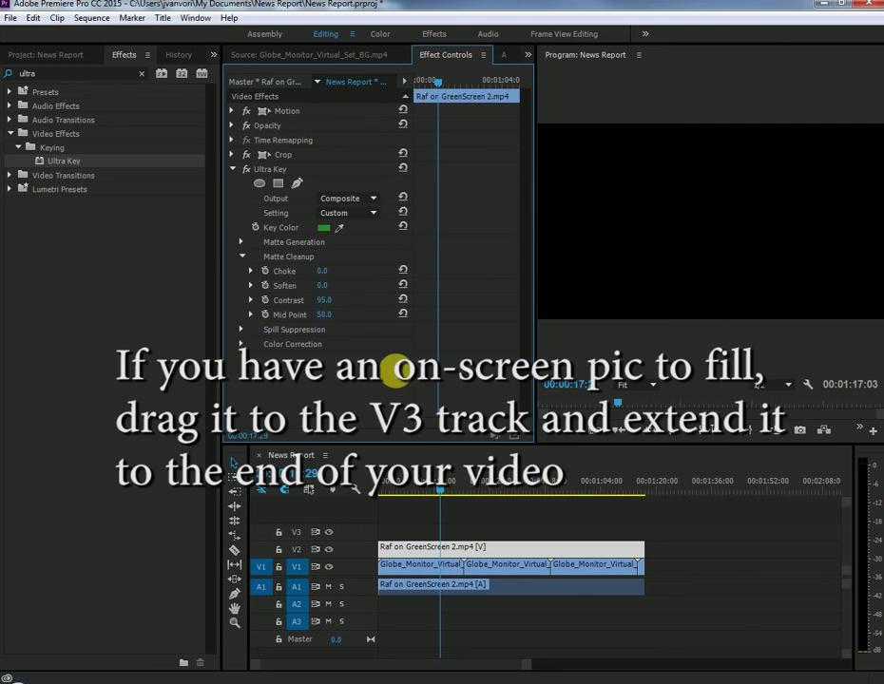
Place bionic-suit.jpg on track V3, extend it to the sequence end, and select it
left_click(443, 491)
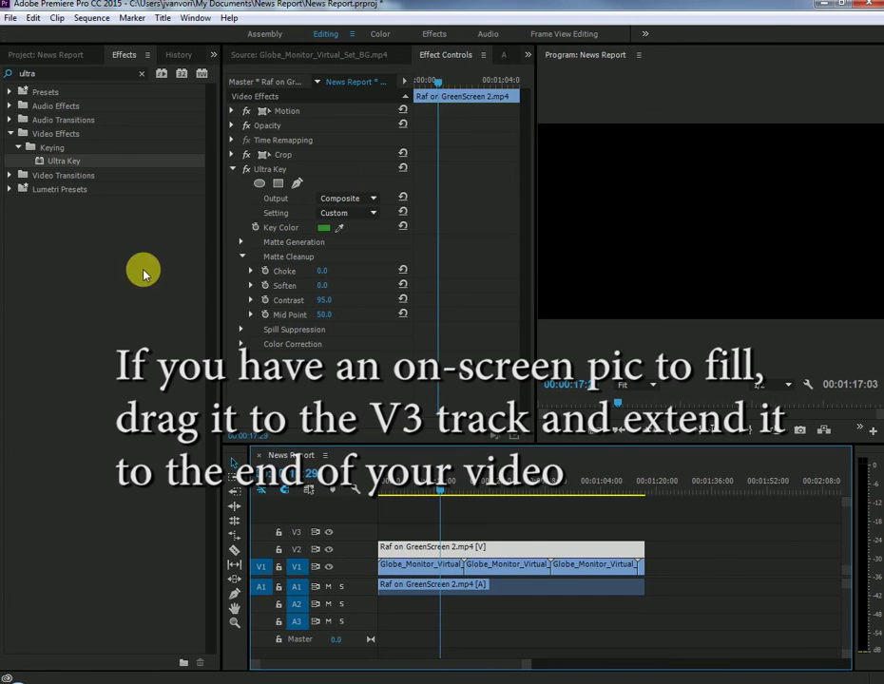
left_click(30, 52)
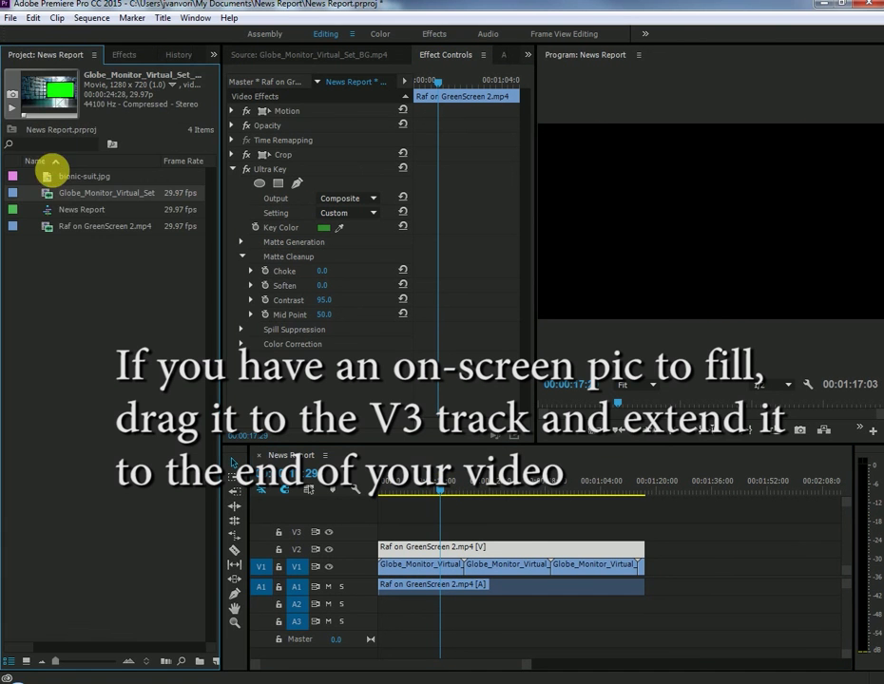
mouse_move(48, 178)
left_mouse_down()
mouse_move(385, 535)
mouse_move(652, 542)
left_mouse_up()
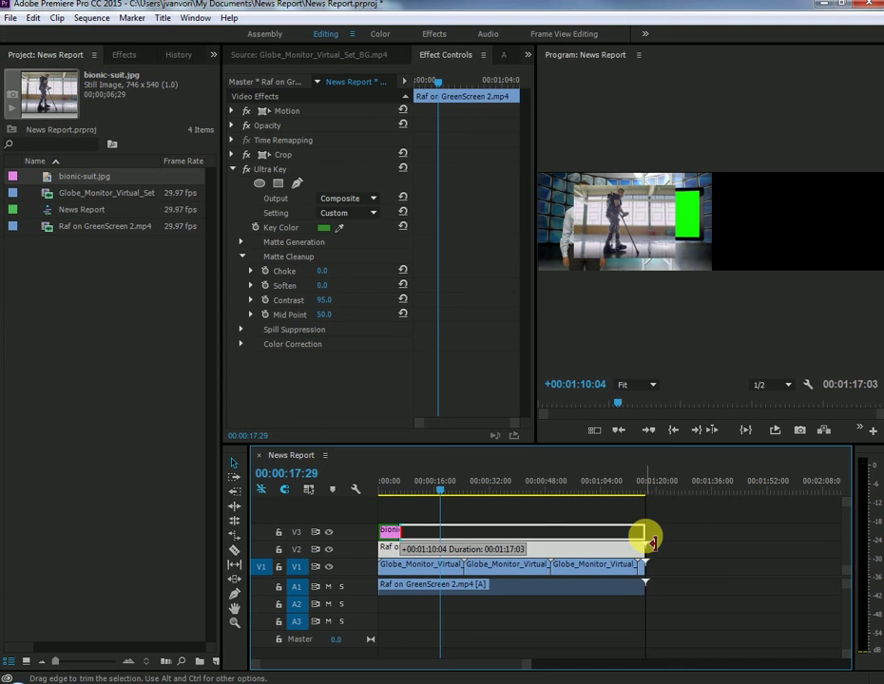
left_click(511, 483)
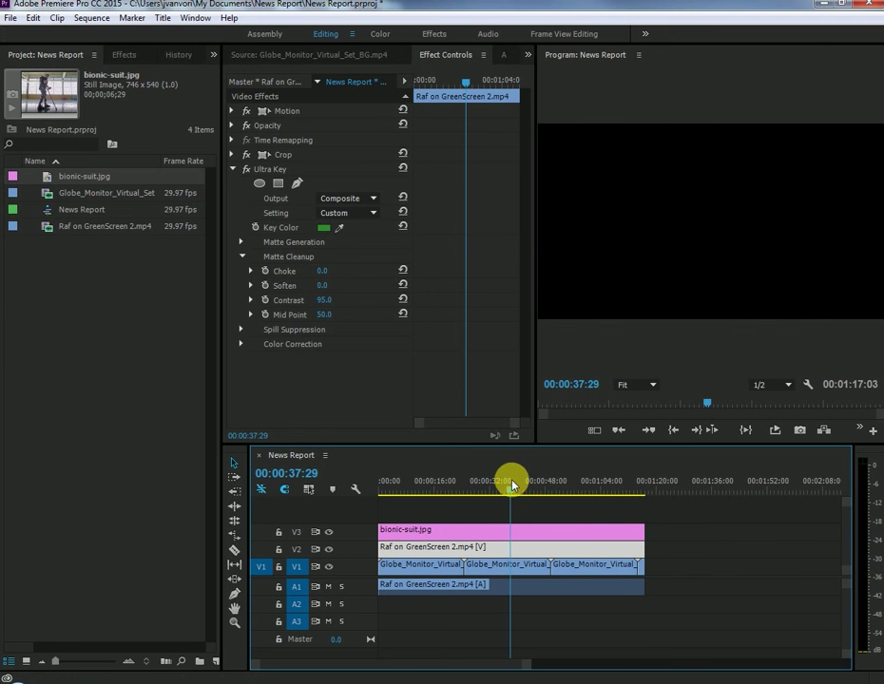
left_click(521, 537)
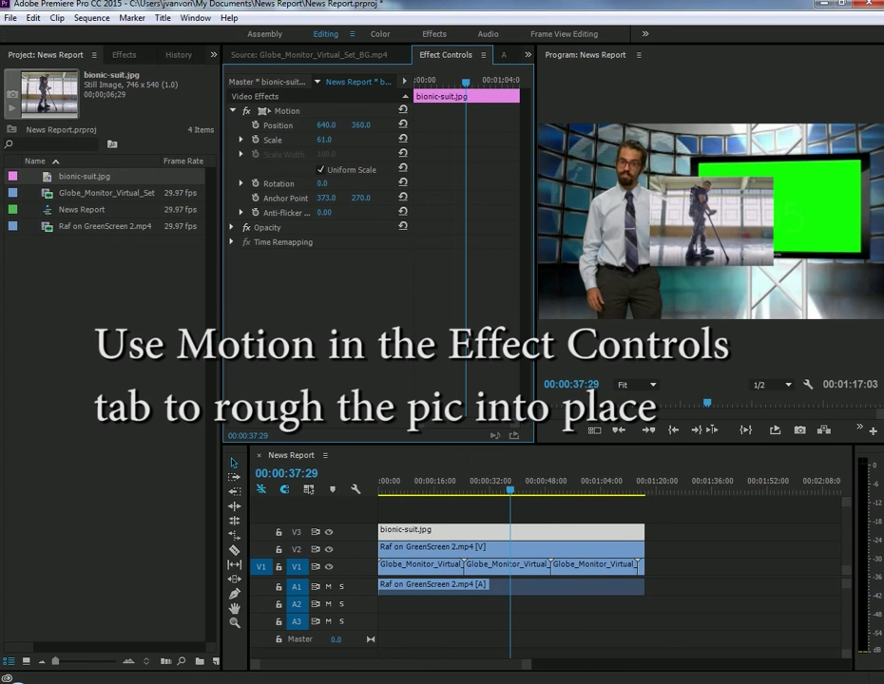
Move bionic-suit.jpg to Position 890, 303.2 and scale it non-uniformly to width 80, height 66
left_click(295, 113)
left_click(291, 112)
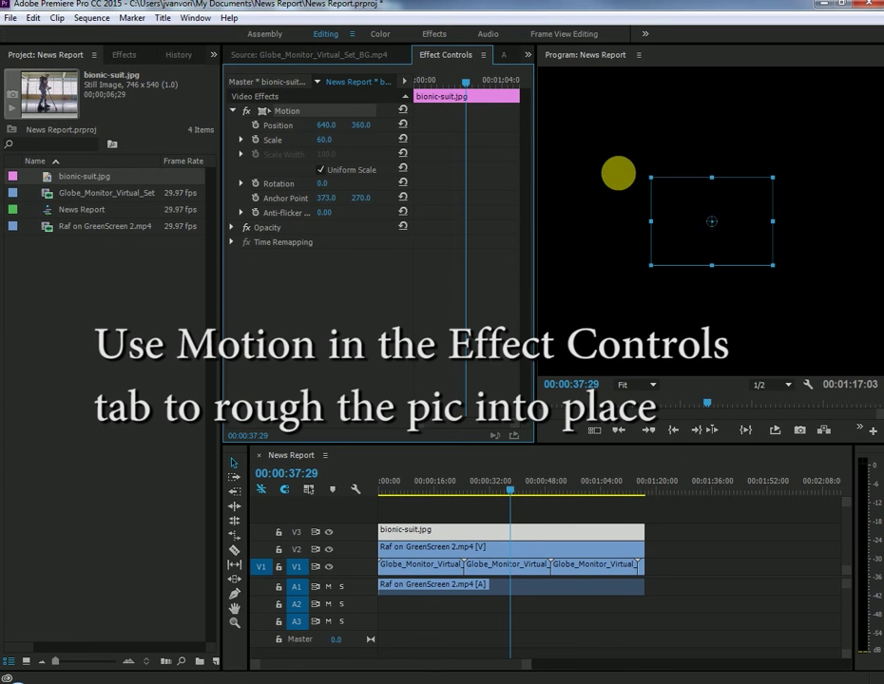
left_click_drag(698, 222, 742, 198)
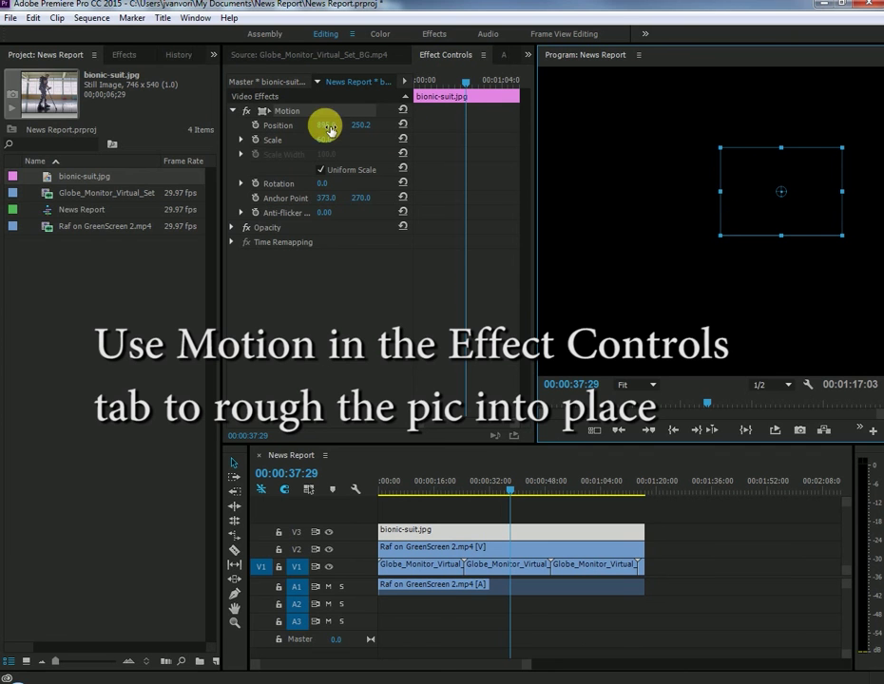
left_click_drag(330, 133, 332, 126)
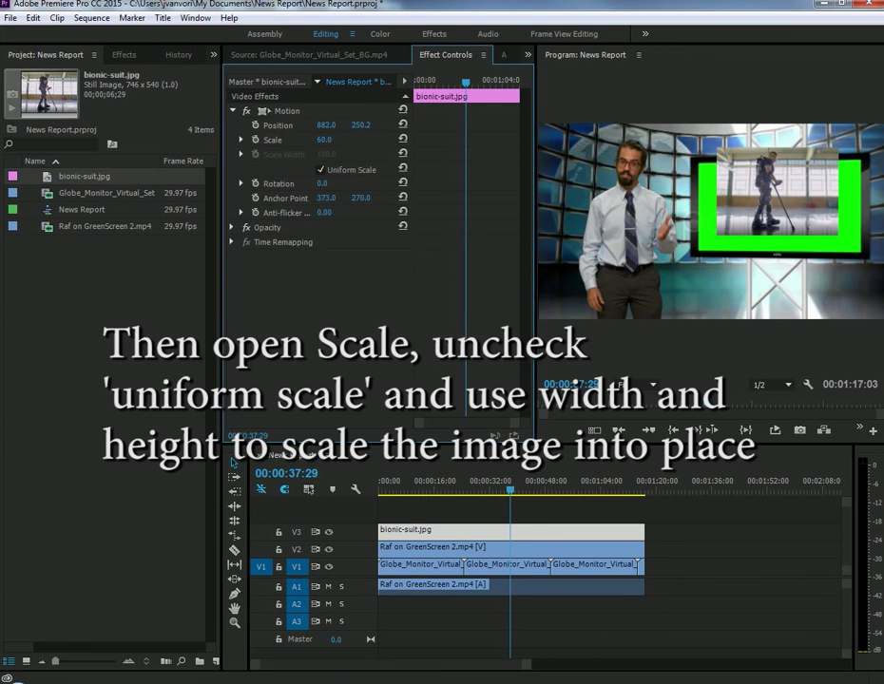
left_click_drag(361, 126, 381, 125)
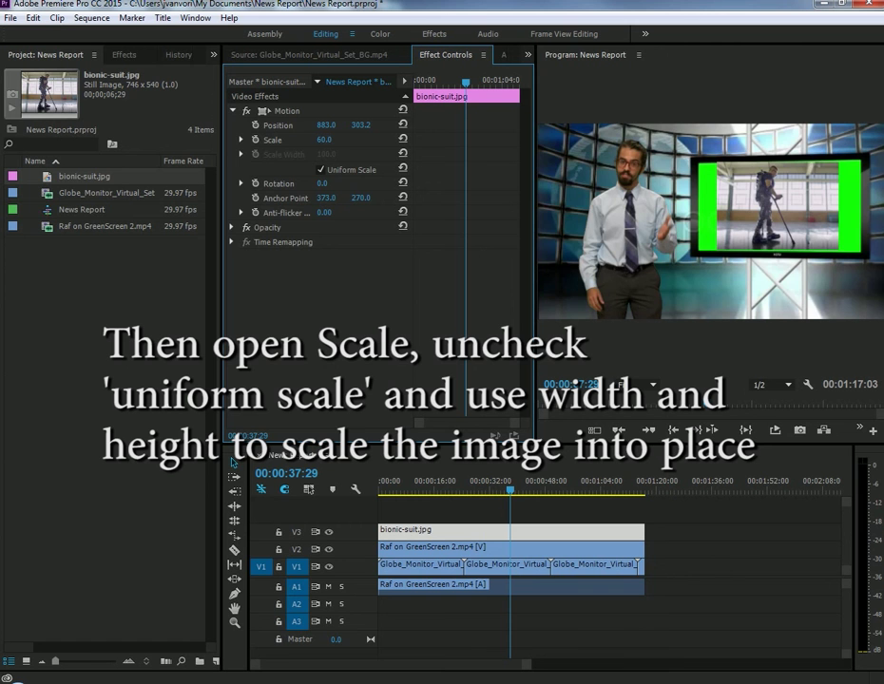
left_click(241, 139)
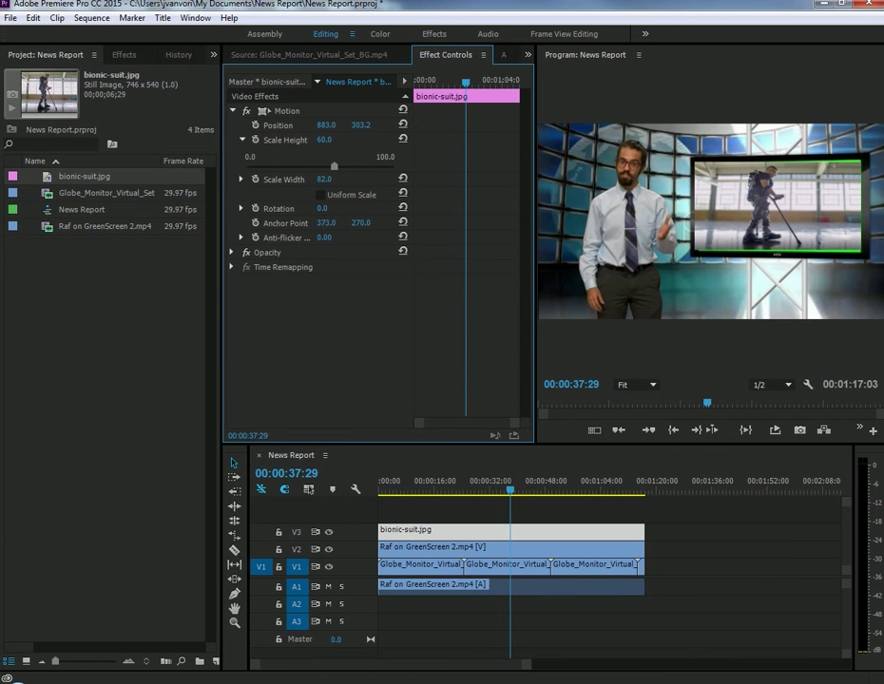
left_click_drag(324, 178, 321, 179)
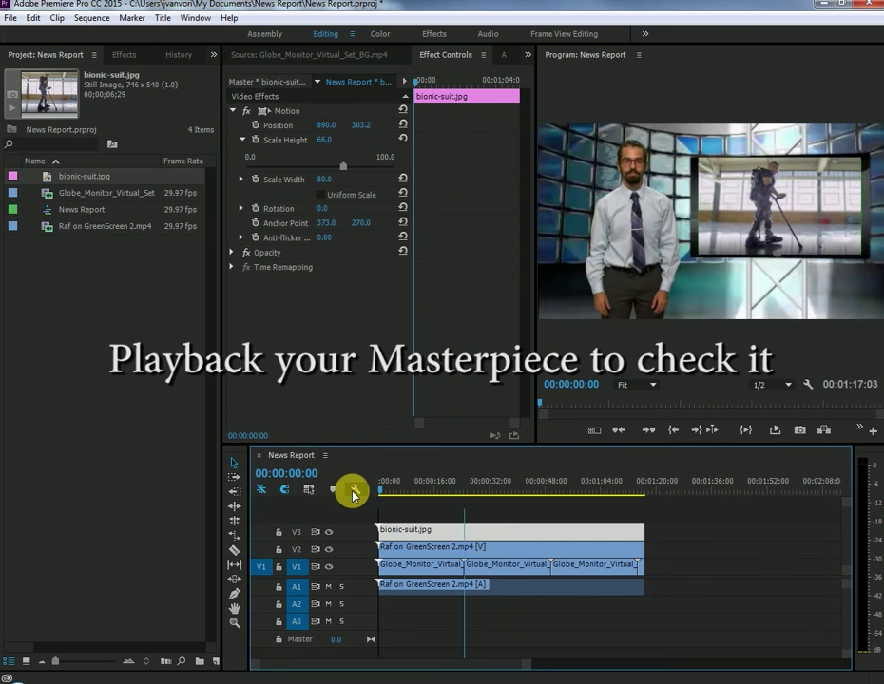
key("space")
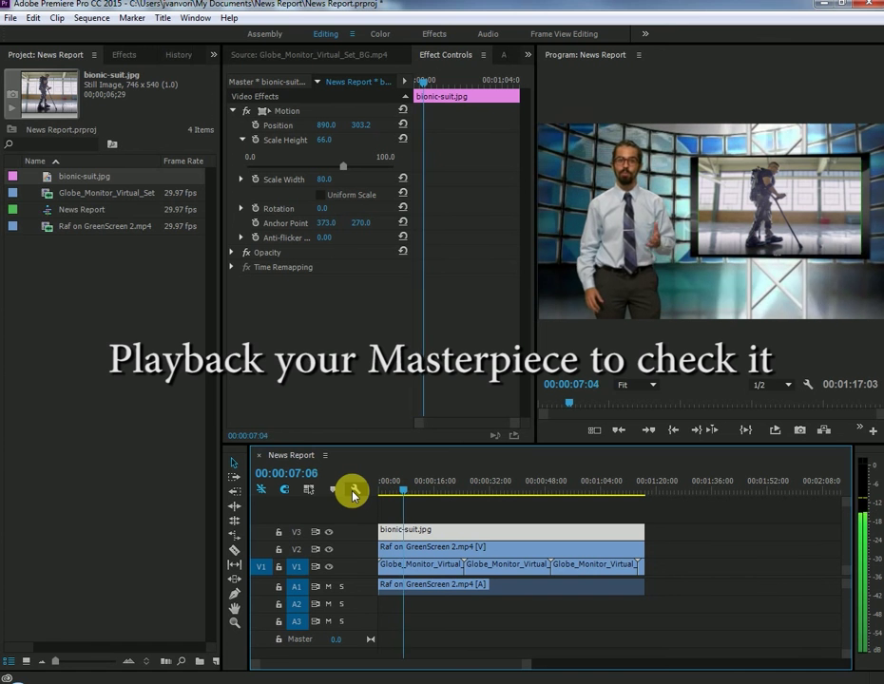
key("space")
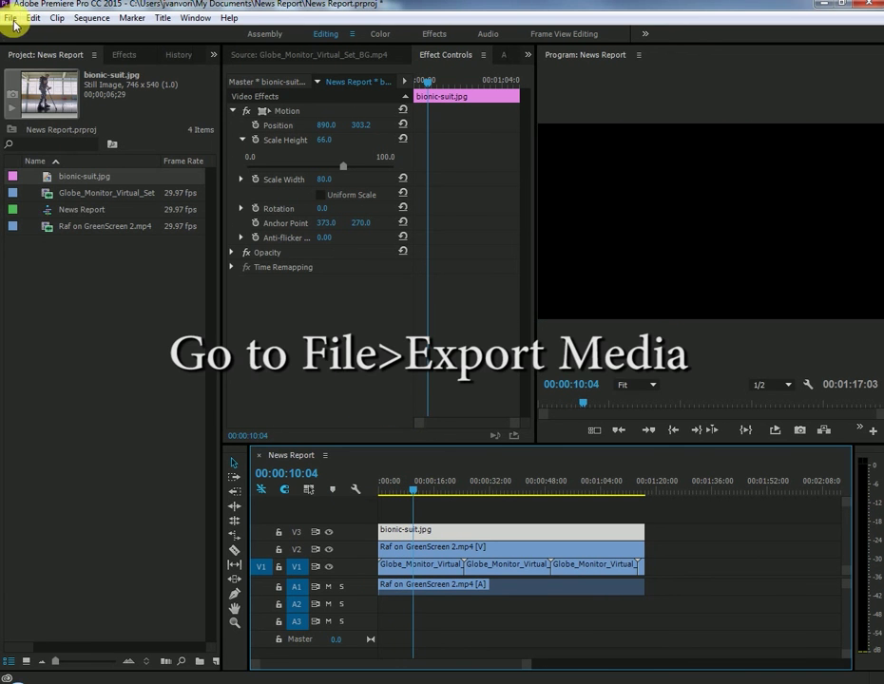
Open the Export Media settings for the News Report sequence from the File > Export menu
left_click(9, 19)
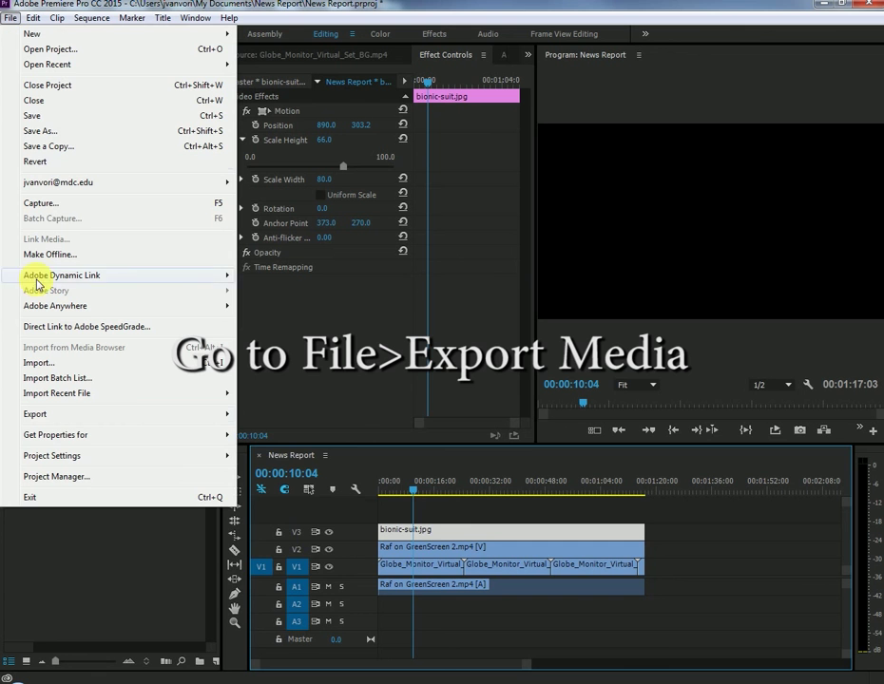
mouse_move(69, 415)
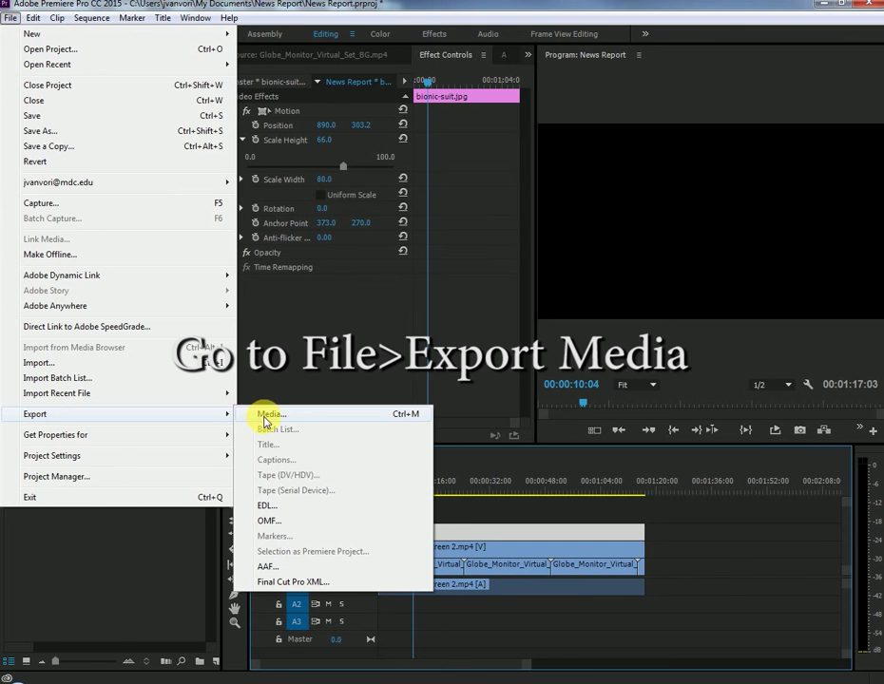
left_click(267, 418)
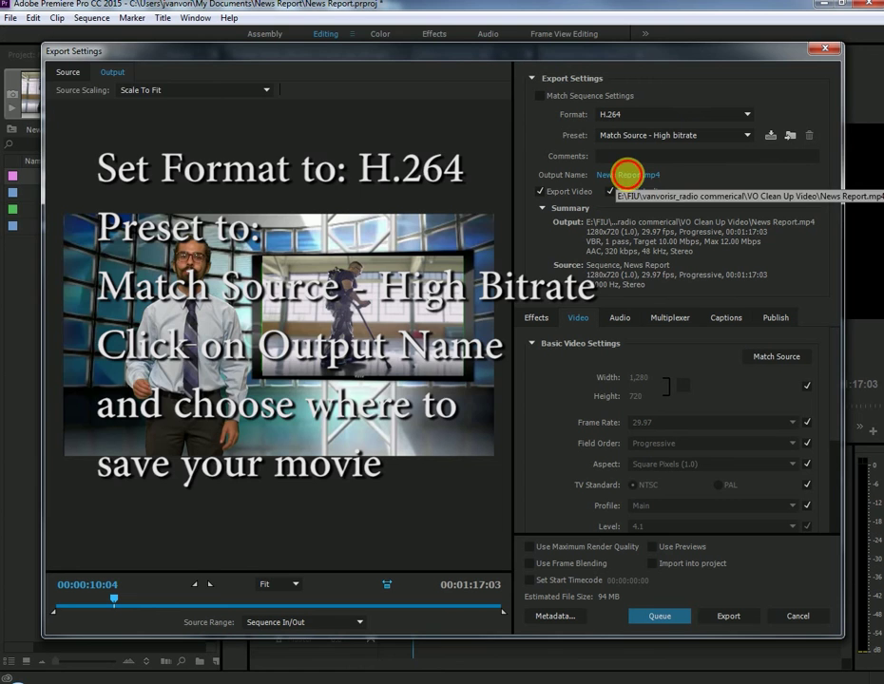
Set the export output to News Report.mp4 in the Documents > News Report folder
left_click(629, 177)
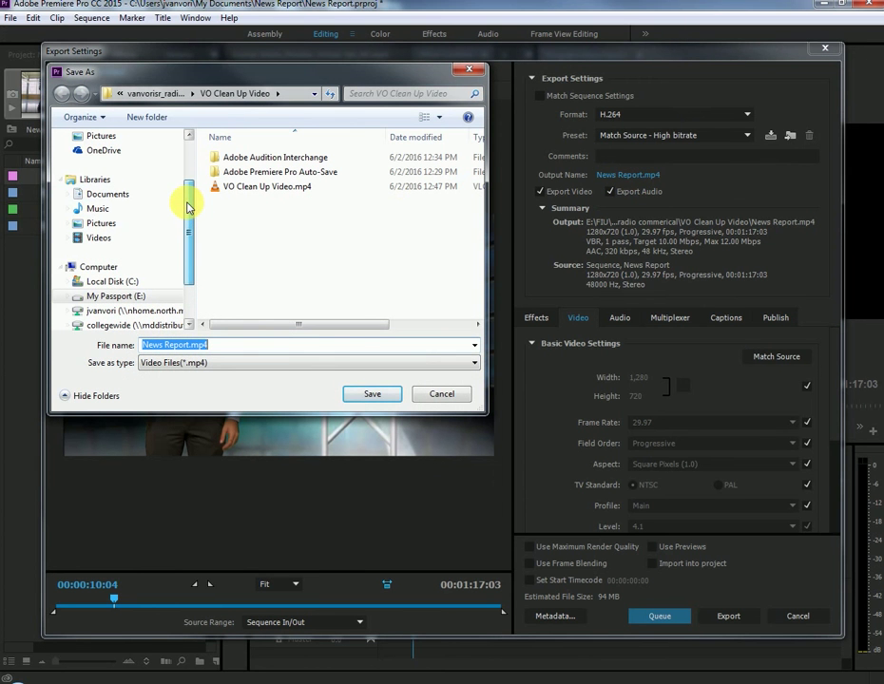
left_click_drag(186, 200, 189, 171)
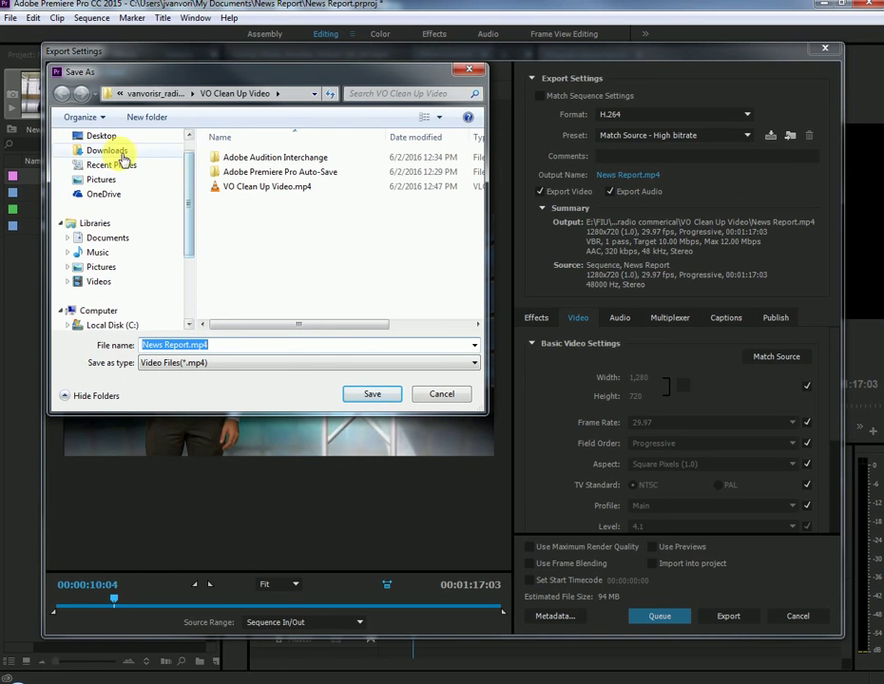
left_click_drag(190, 191, 188, 202)
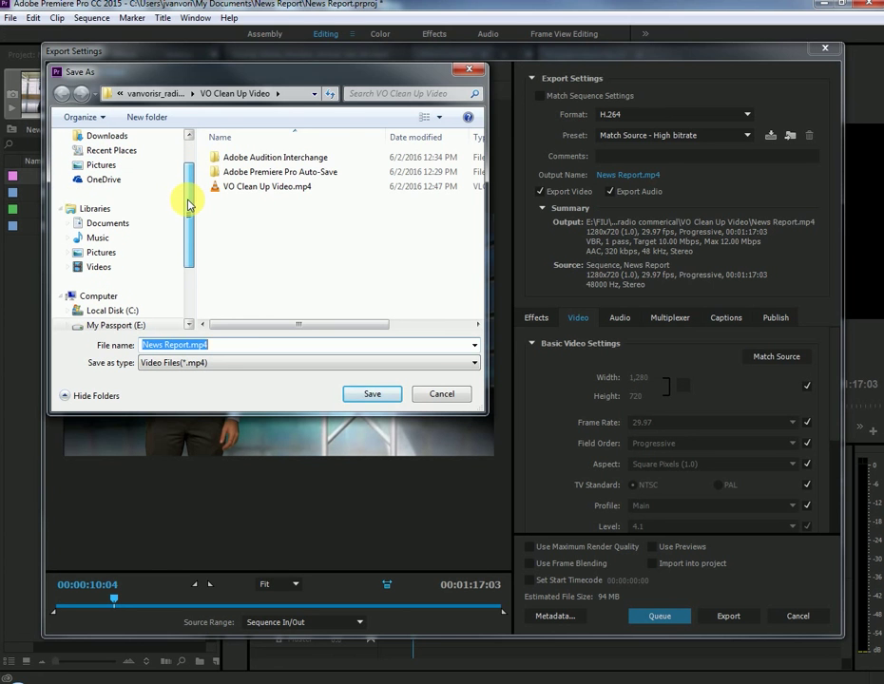
left_click(124, 223)
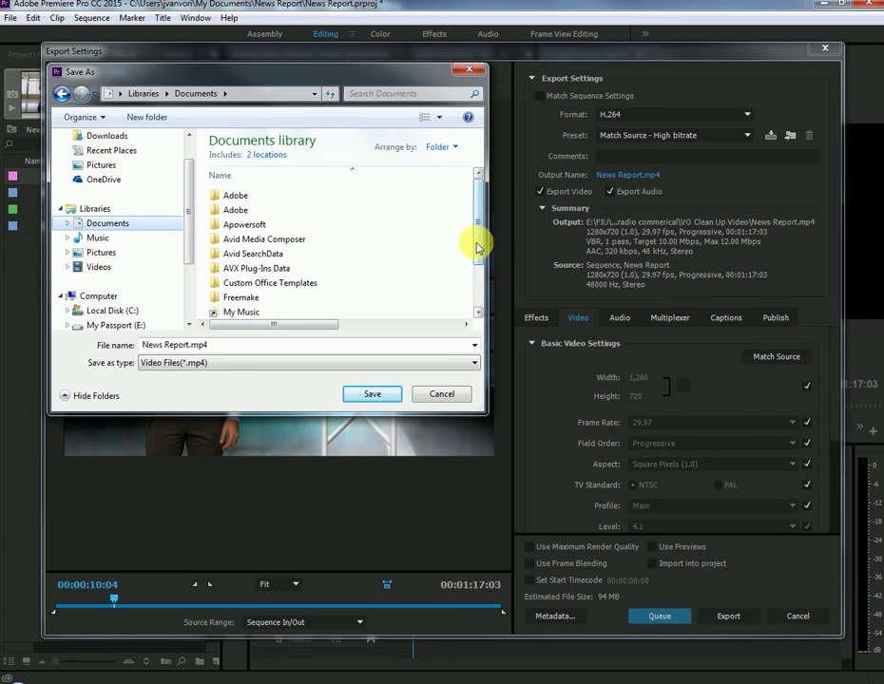
left_click_drag(477, 245, 473, 284)
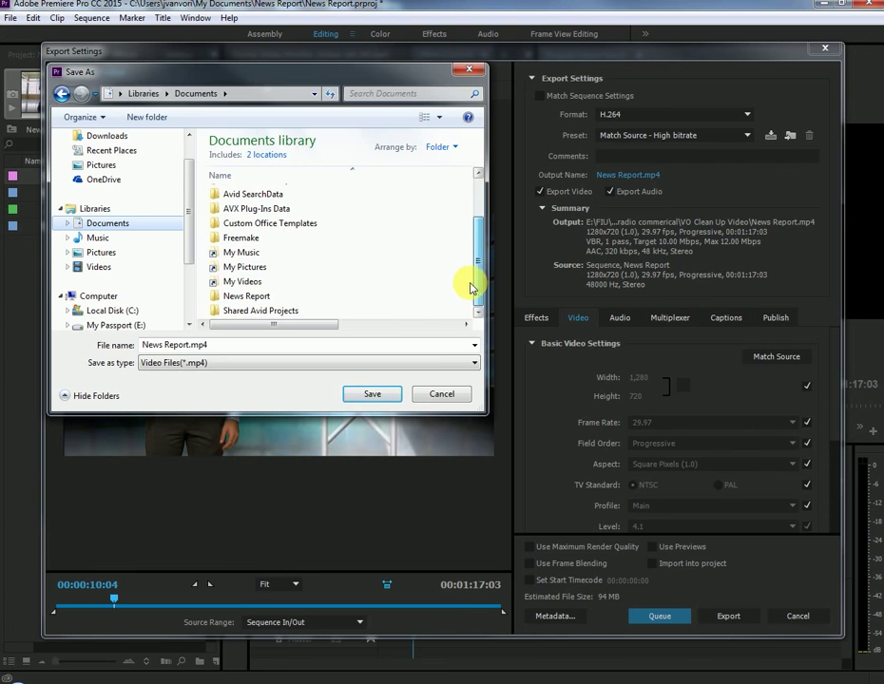
double_click(252, 301)
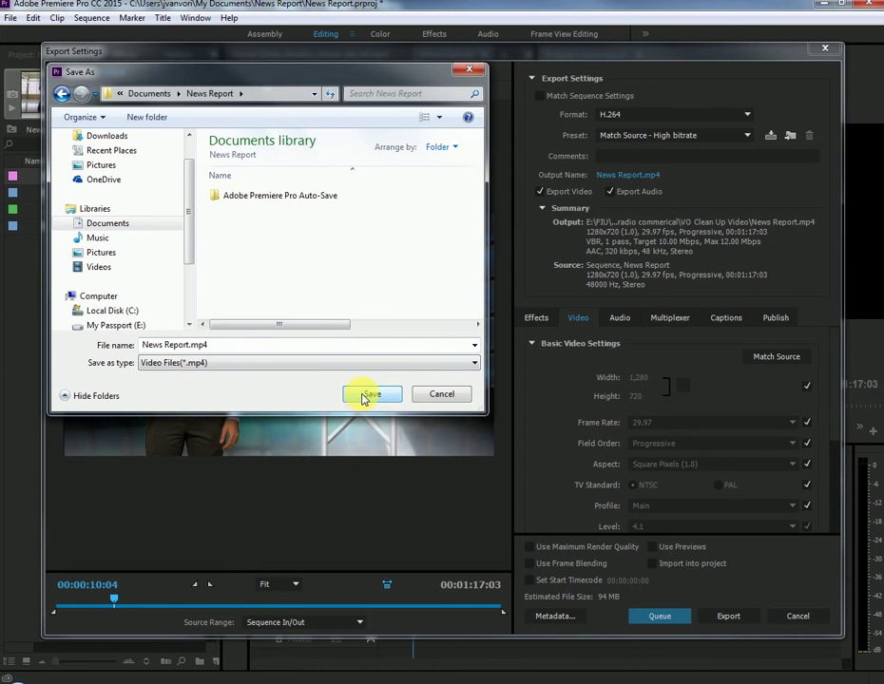
left_click(365, 397)
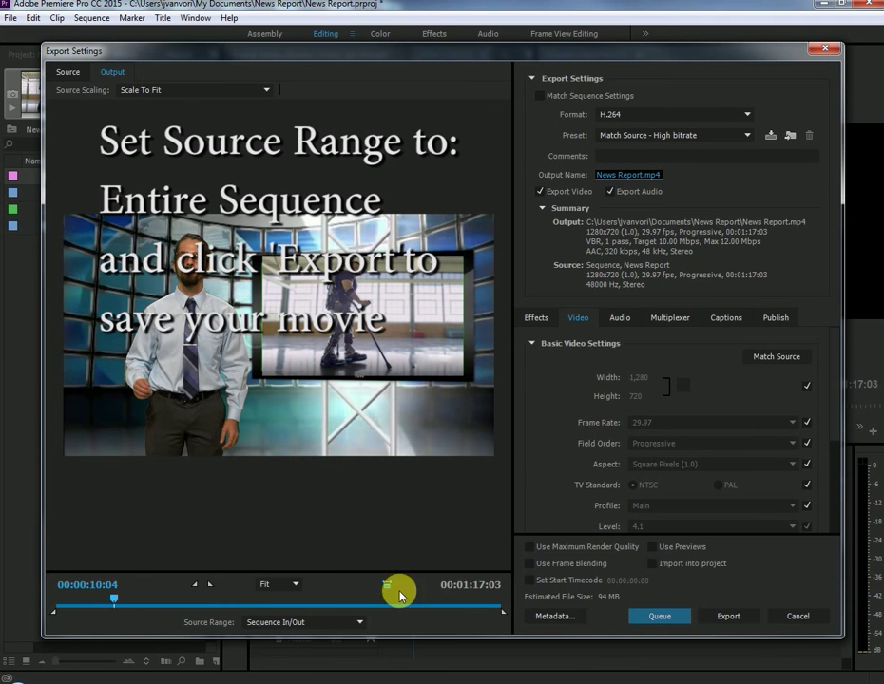
Set the export Source Range to Entire Sequence
left_click(358, 623)
left_click(335, 561)
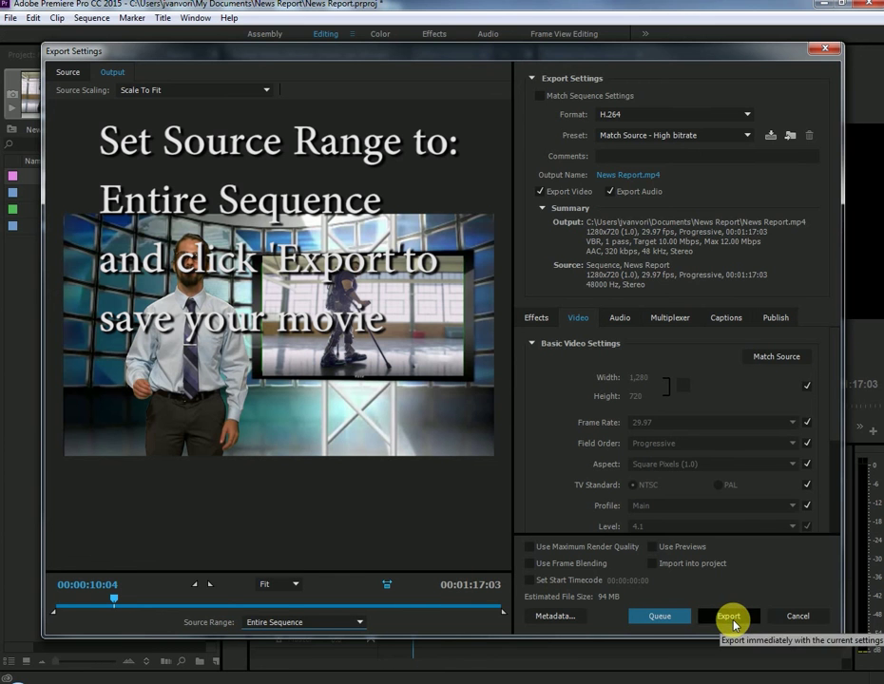